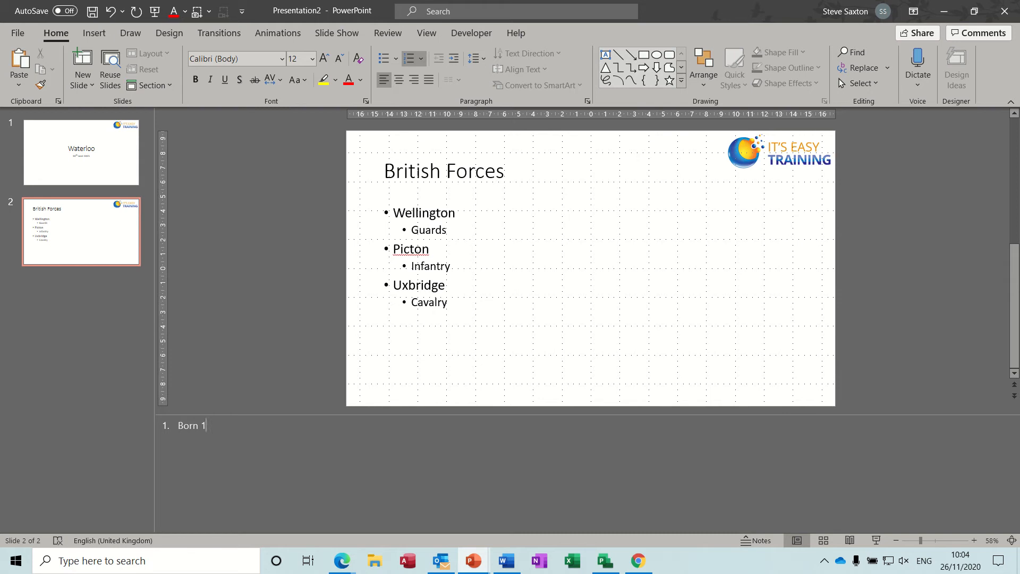
# Complete the first numbered speaker note on the British Forces slide as "Born 1769 – 1852 – Born in Dublin".
pyautogui.write('69 -')
pyautogui.write(' 18')
pyautogui.write('52')
pyautogui.write(' - Born in ')
pyautogui.write('D')
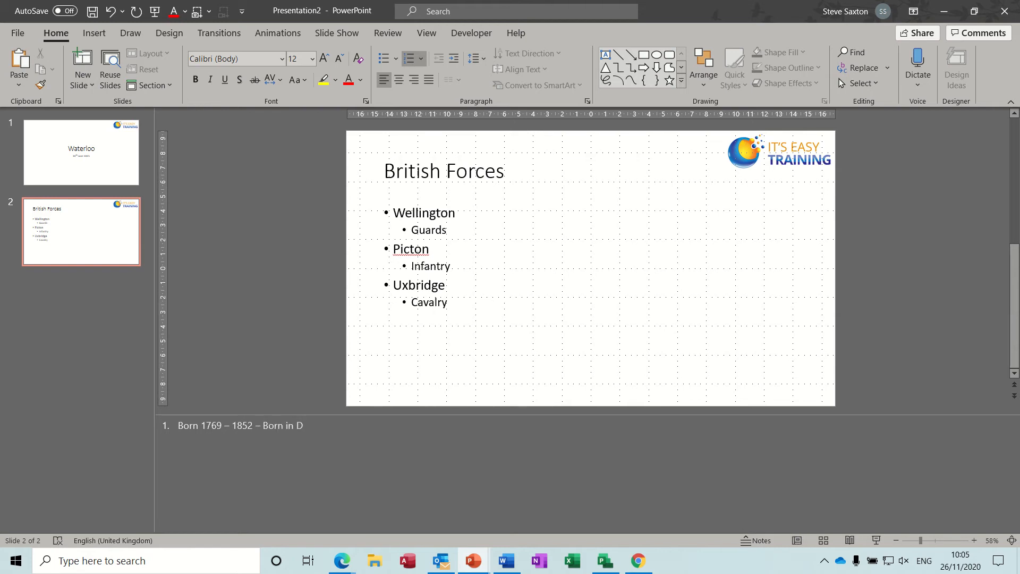
pyautogui.write('ublin')
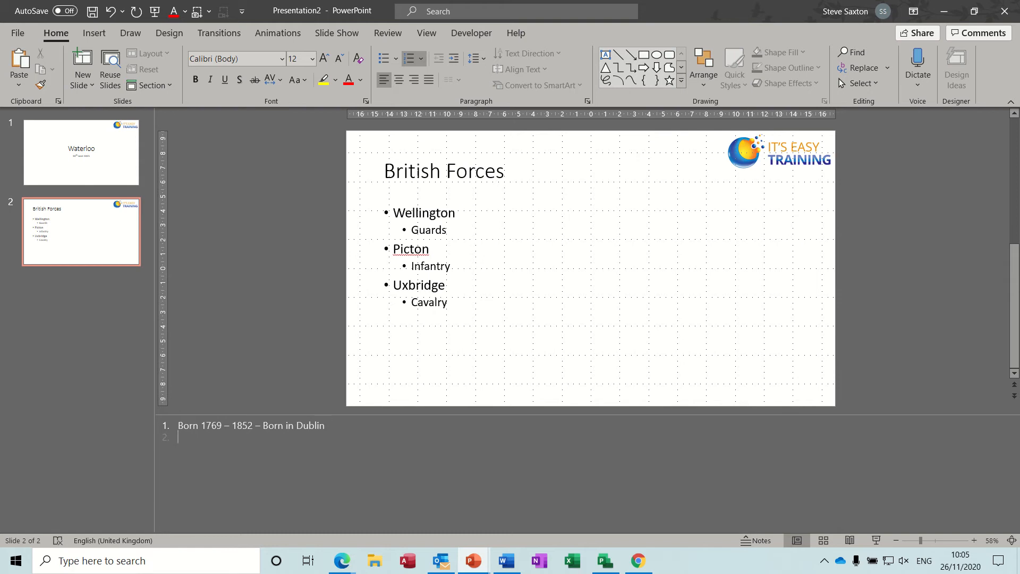
# Add the numbered notes "Forgot his uniform" and "Lost his leg", and shrink the notes area to enlarge the slide.
pyautogui.write('Forgi')
pyautogui.press('BackSpace')
pyautogui.write('ot his uniform')
pyautogui.press('Return')
pyautogui.write('L')
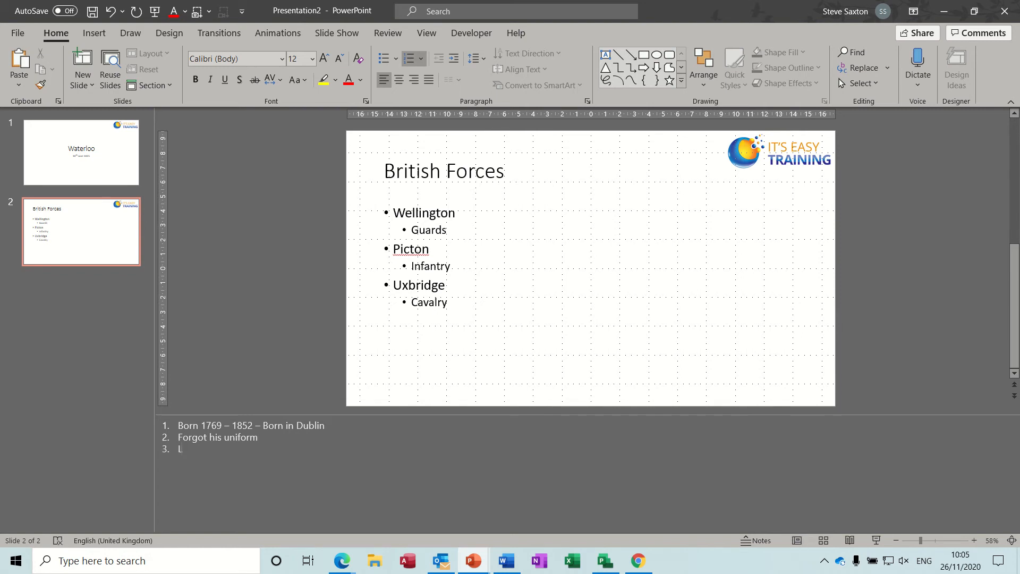
pyautogui.write('ost his leg')
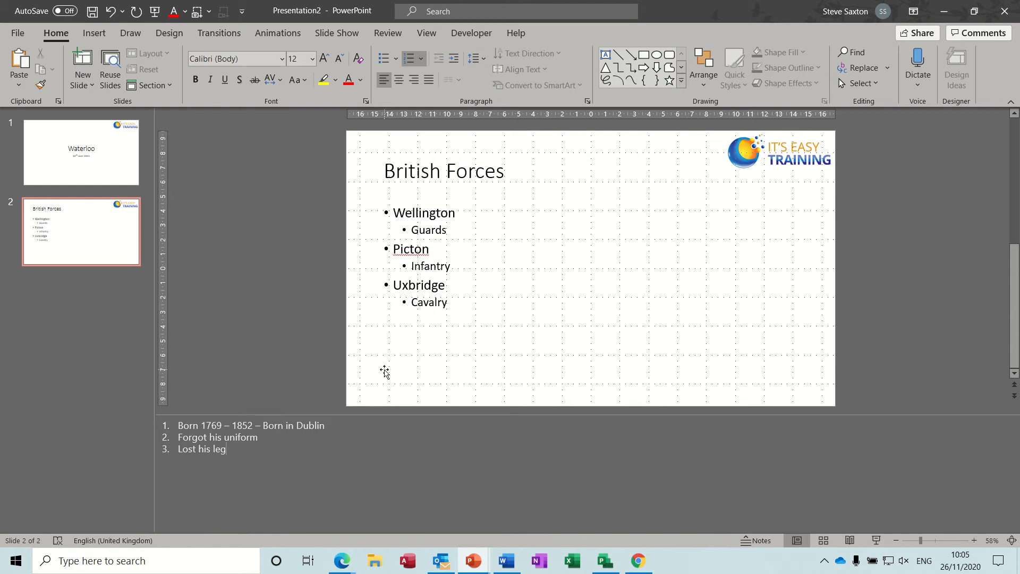
pyautogui.moveTo(389, 413); pyautogui.dragTo(388, 492)
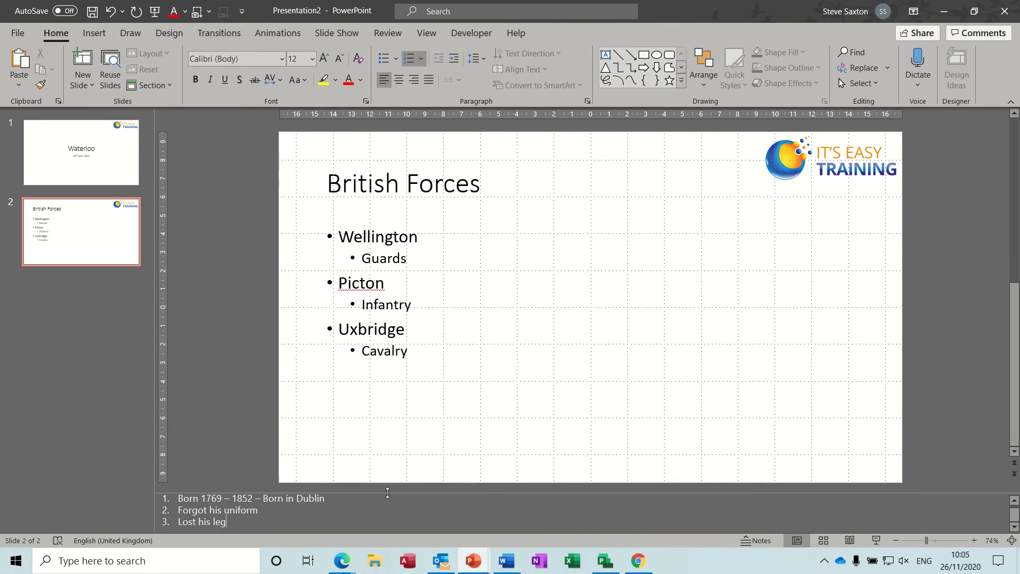
# Add a new slide after the British Forces slide and title it "French Forces".
pyautogui.click(416, 361)
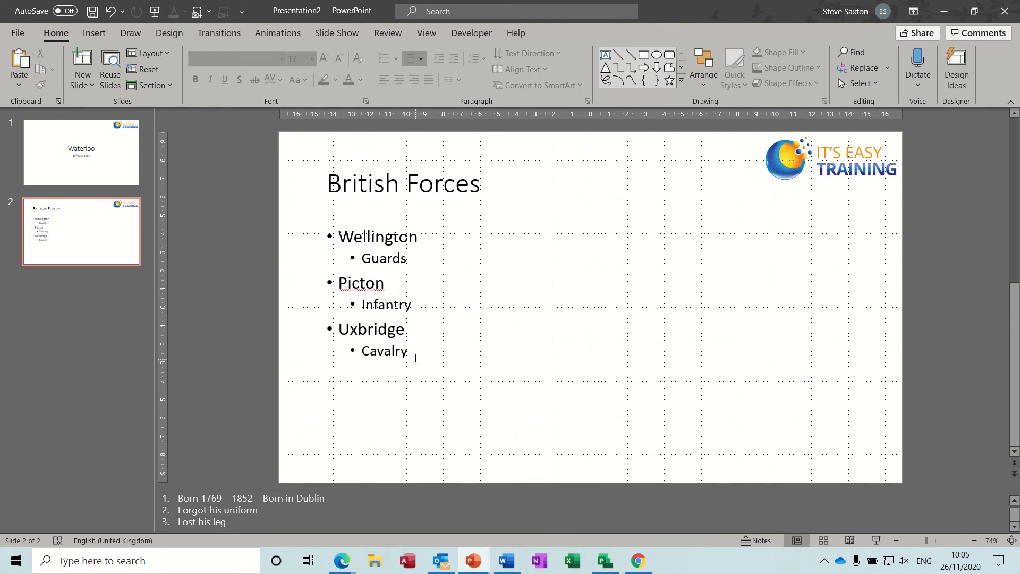
pyautogui.click(409, 355)
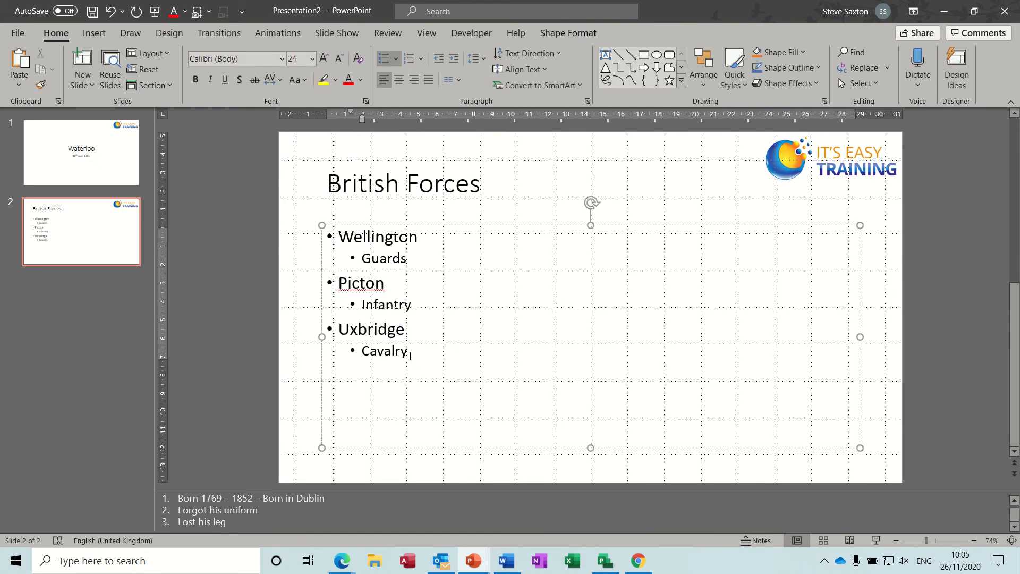
pyautogui.hotkey('ctrl', 'm')
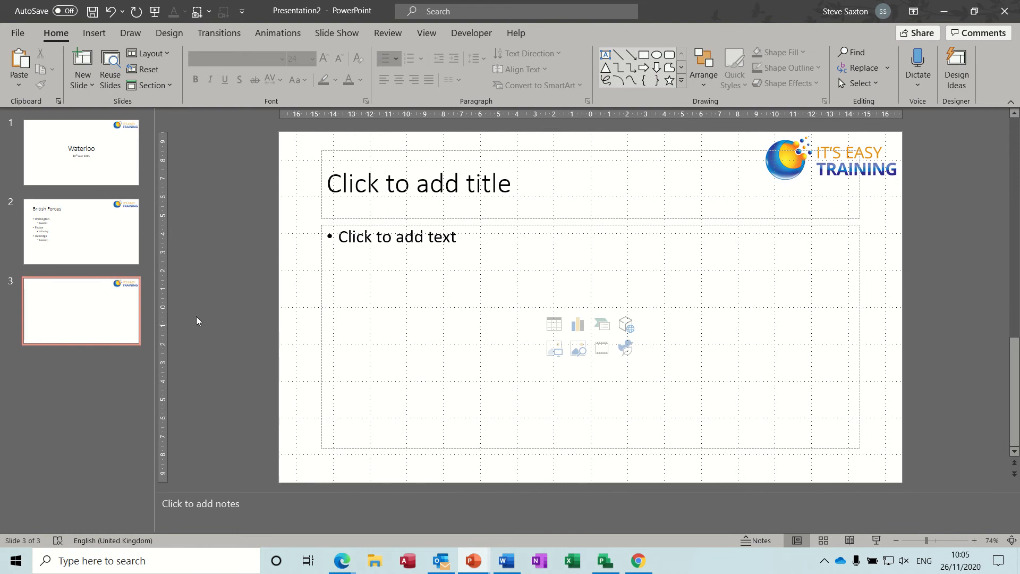
pyautogui.write('Frenc')
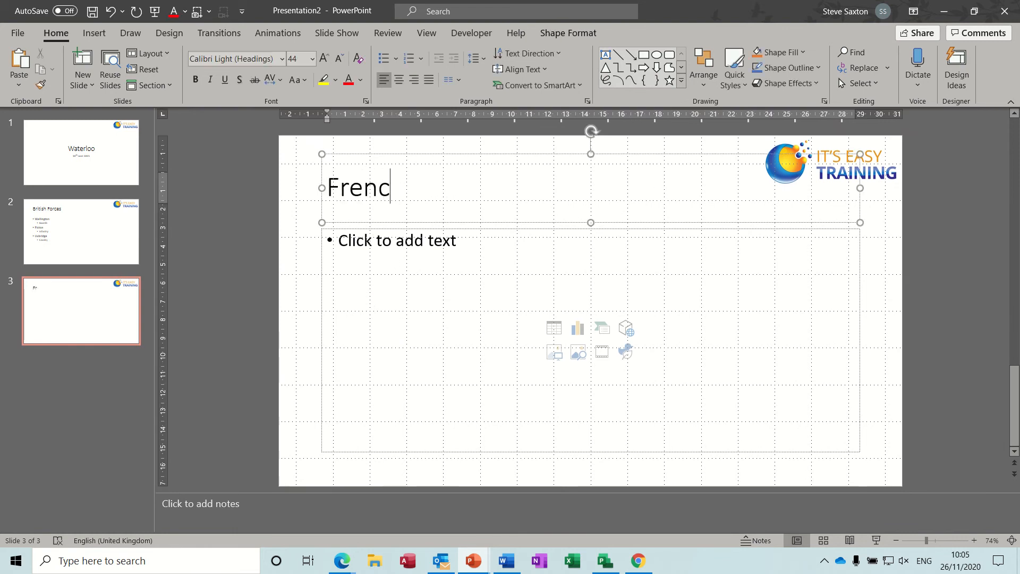
pyautogui.write('h Forces')
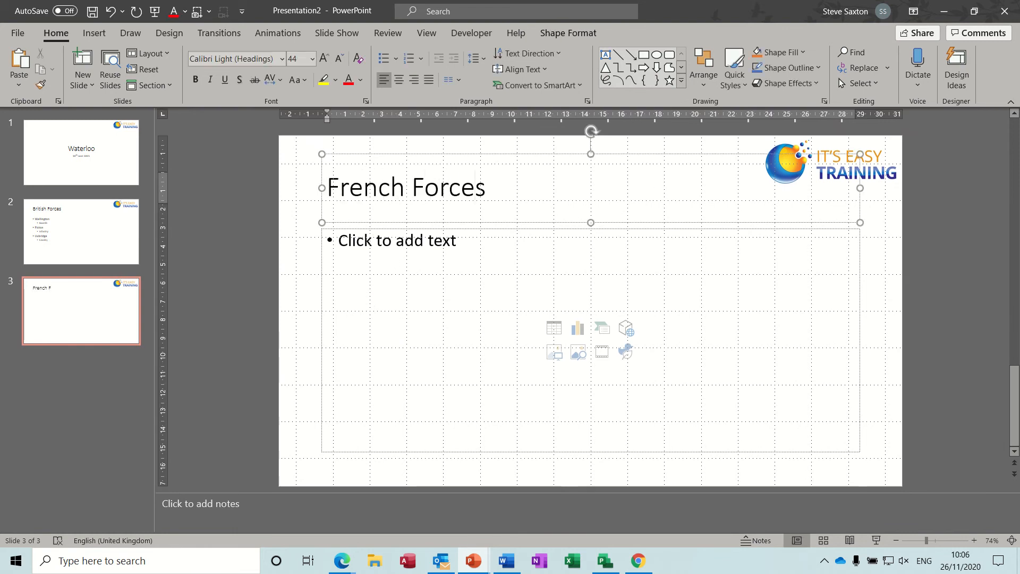
# Enter "Napoleon" as the first bullet of the French Forces slide, with "Guards" as its indented sub-bullet.
pyautogui.hotkey('ctrl', 'Return')
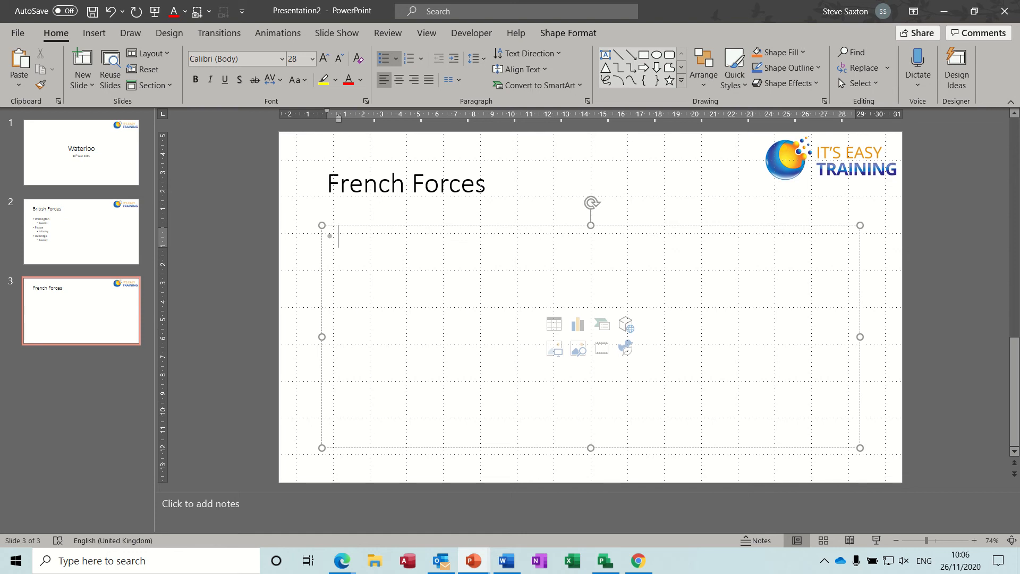
pyautogui.write('Napoleon')
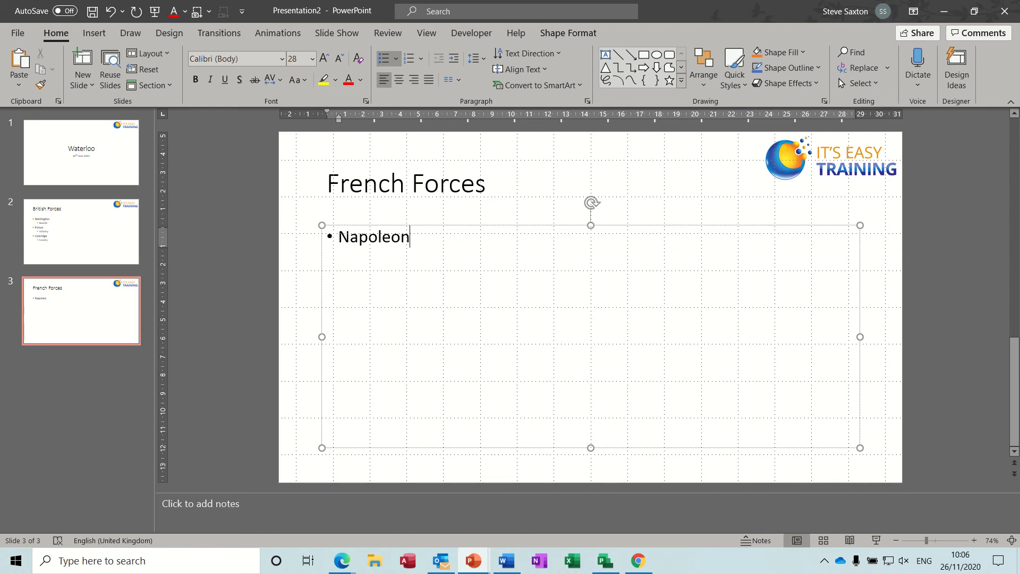
pyautogui.press('Return')
pyautogui.press('Tab')
pyautogui.write('G')
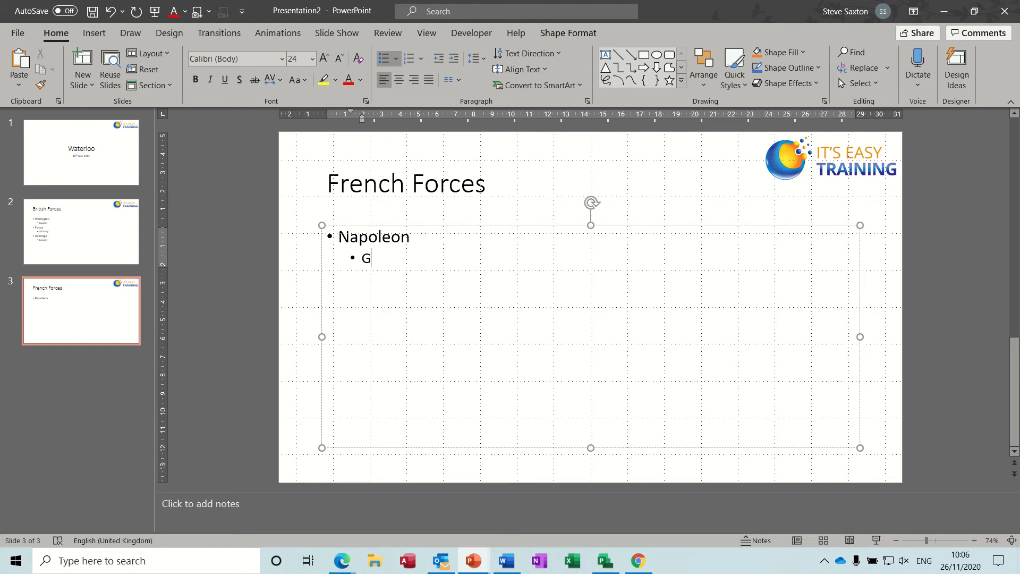
pyautogui.write('uards')
pyautogui.press('Return')
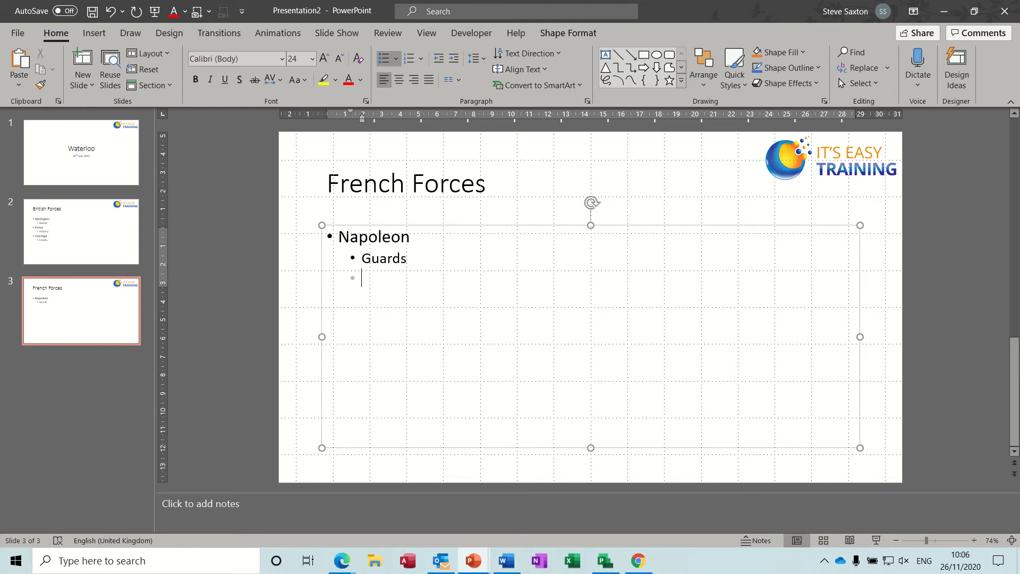
# Add the first-level bullet "Ney" with the indented sub-bullet "Cavalry" below it.
pyautogui.hotkey('shift', 'Tab')
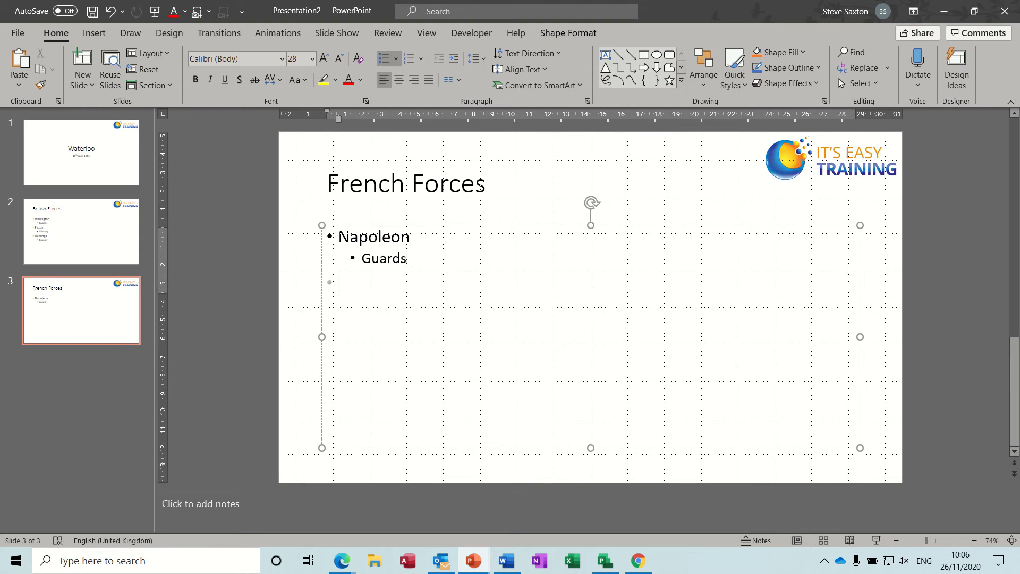
pyautogui.write('Ney')
pyautogui.press('Return')
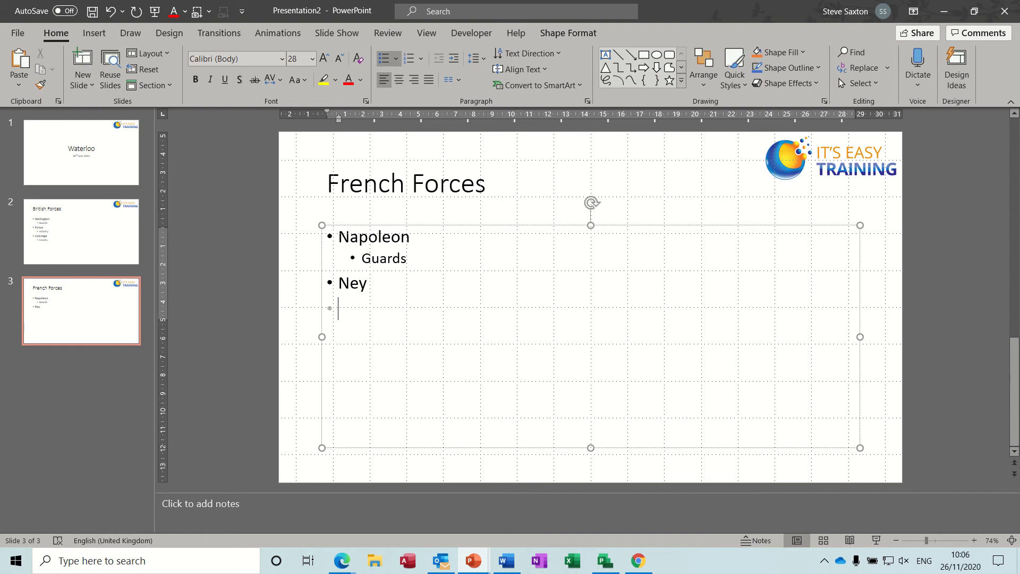
pyautogui.press('Tab')
pyautogui.write('Cavalry')
pyautogui.press('Return')
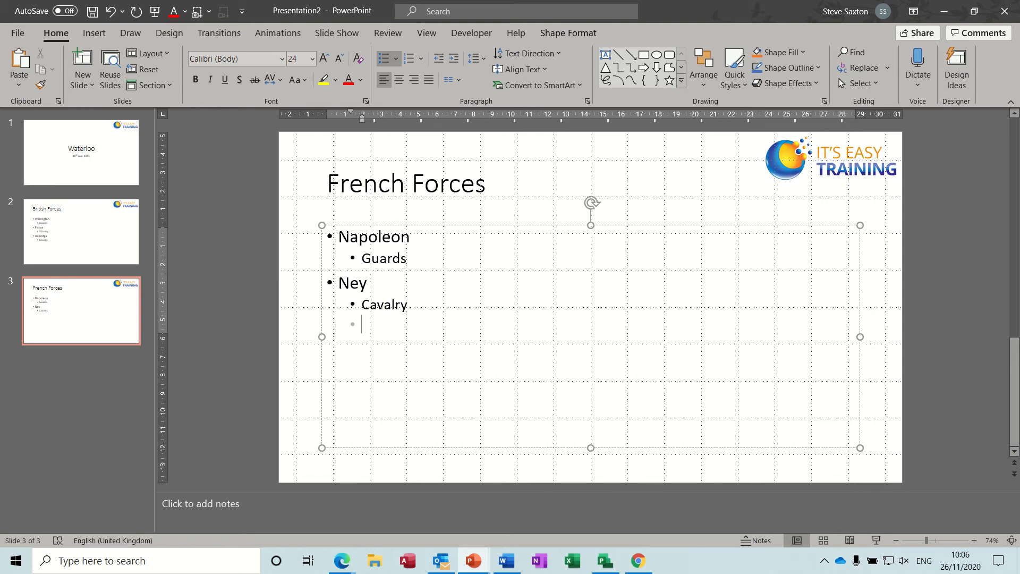
# Add the first-level bullet "Murat" with the indented sub-bullet "Artillery", and enlarge the notes area below the slide.
pyautogui.hotkey('shift', 'Tab')
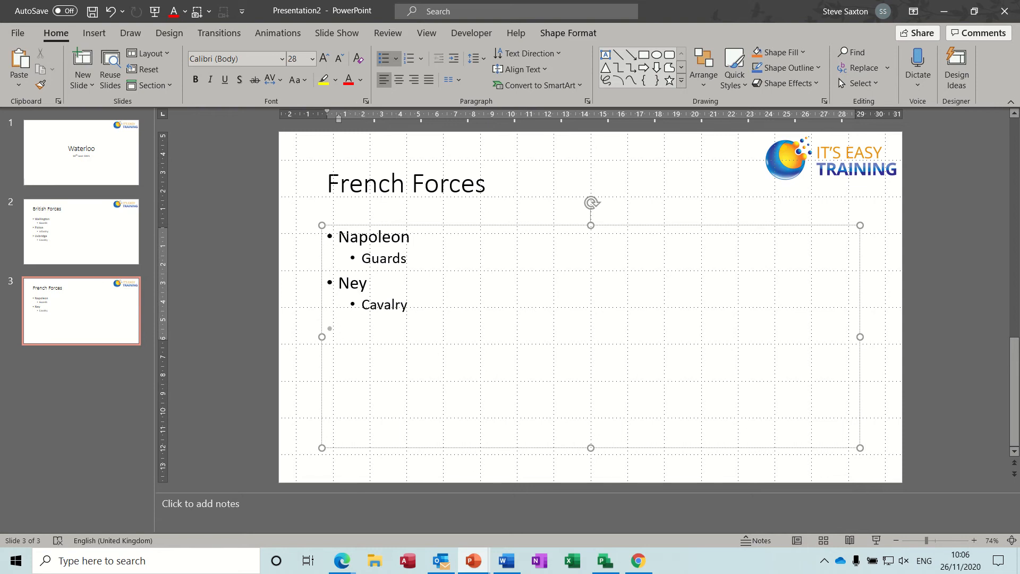
pyautogui.write('Murat')
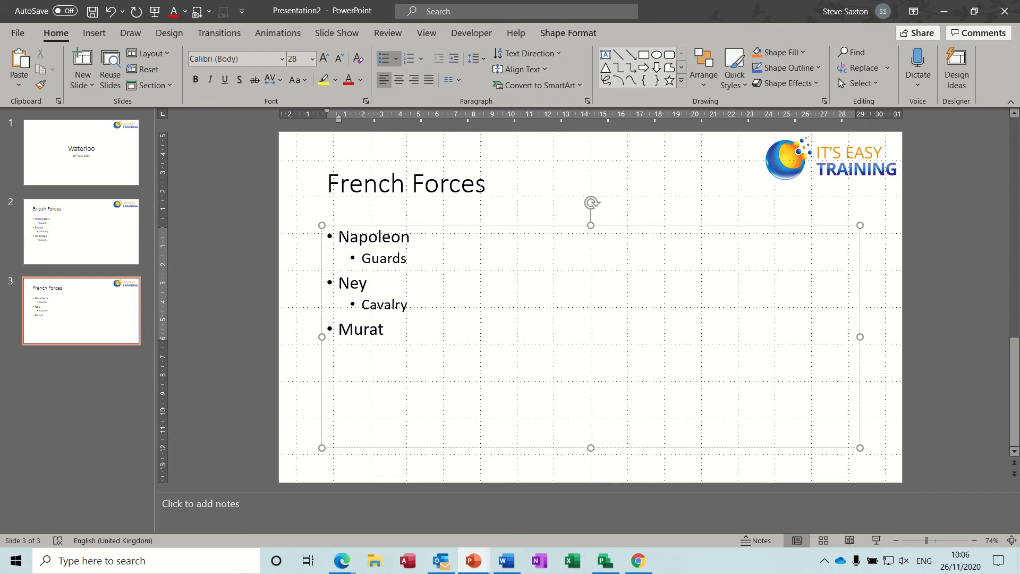
pyautogui.press('Return')
pyautogui.press('Tab')
pyautogui.write('A')
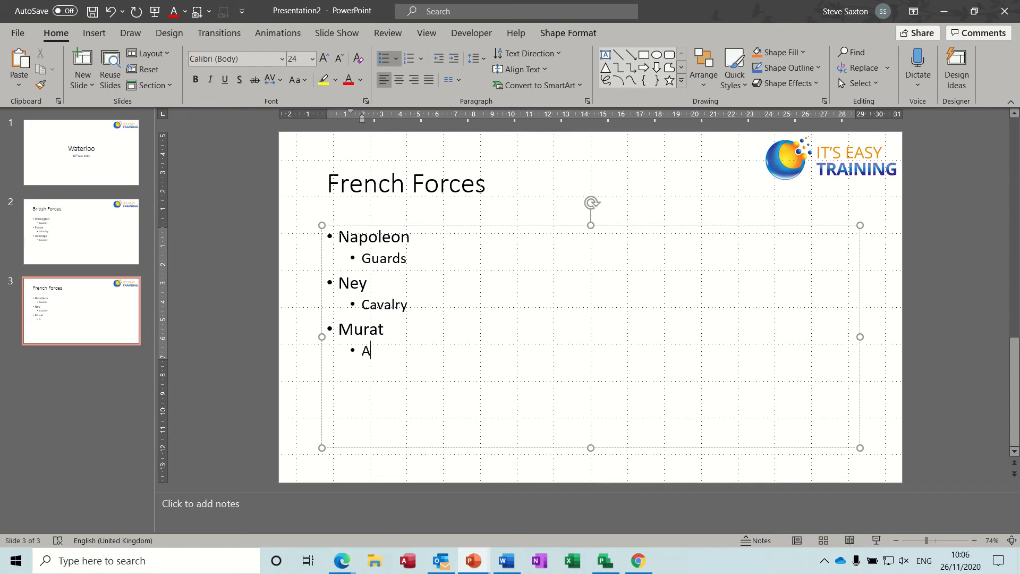
pyautogui.write('rtillery')
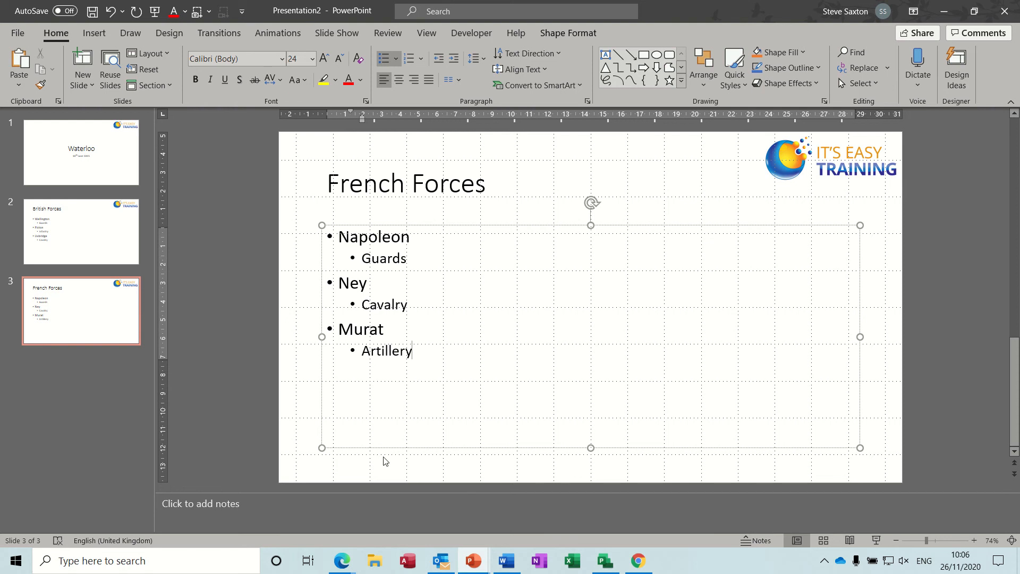
pyautogui.moveTo(388, 489); pyautogui.dragTo(389, 399)
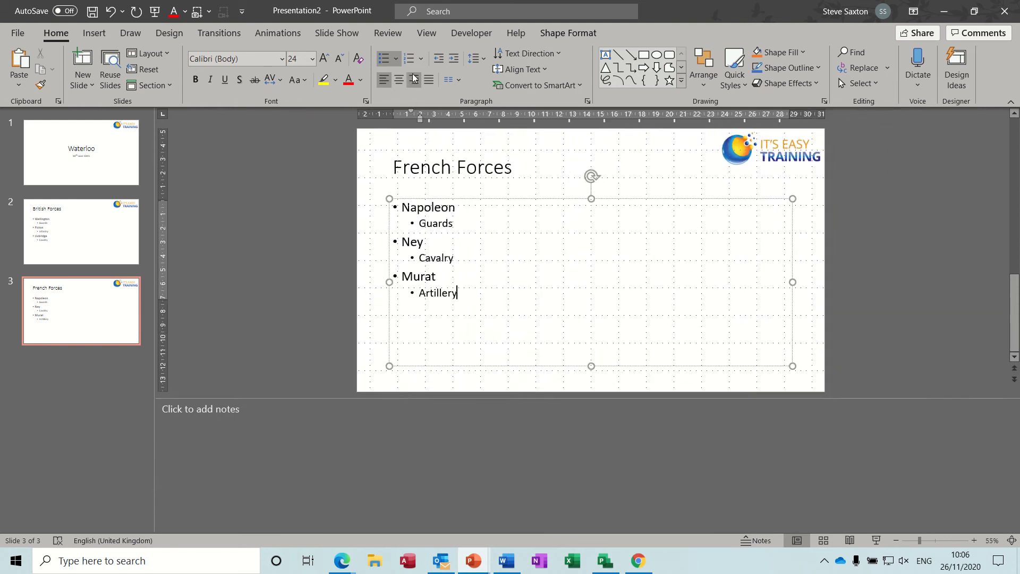
pyautogui.click(410, 57)
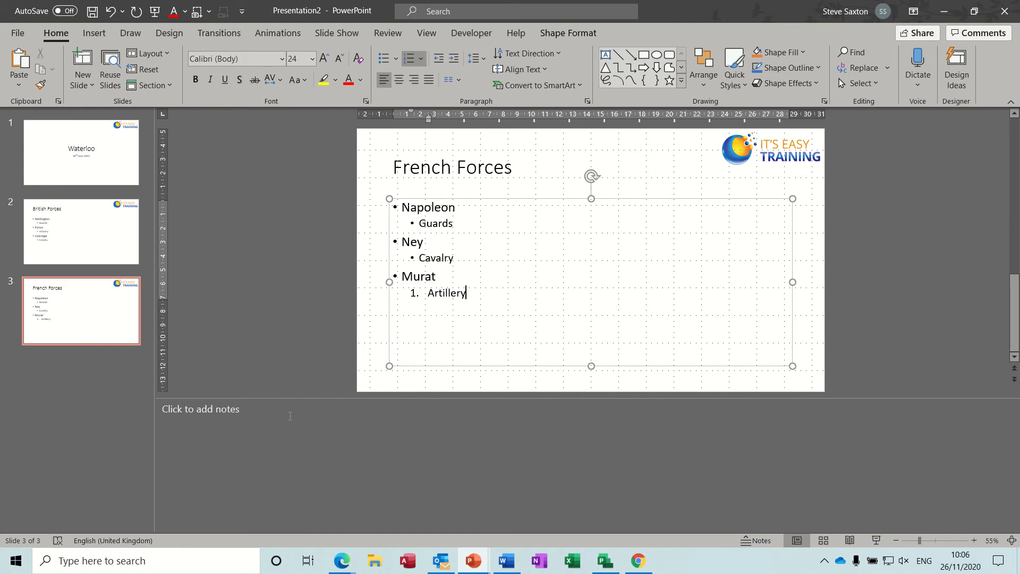
pyautogui.click(290, 416)
pyautogui.click(411, 57)
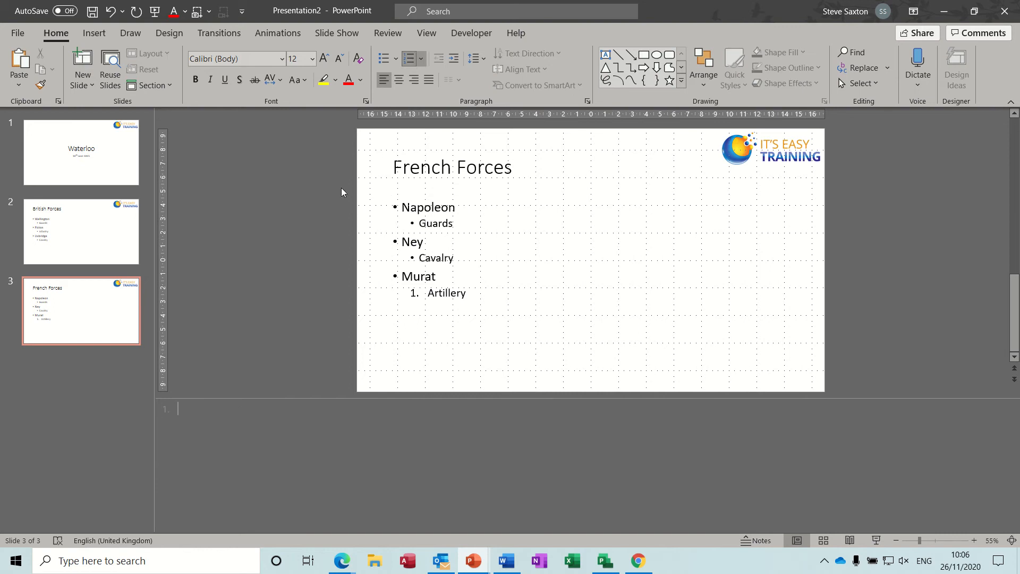
pyautogui.click(427, 293)
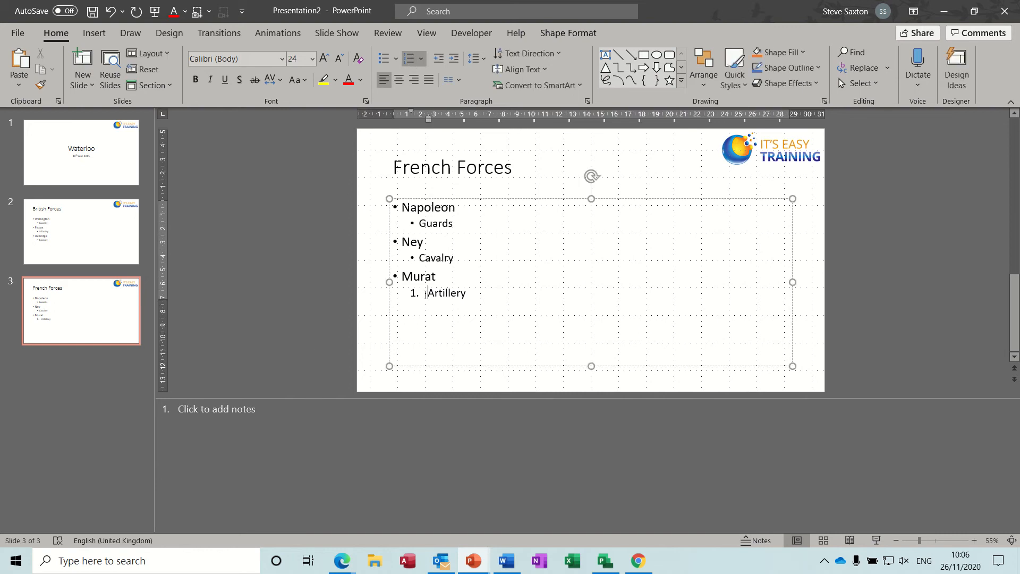
pyautogui.hotkey('ctrl', 'z')
pyautogui.hotkey('ctrl', 'z')
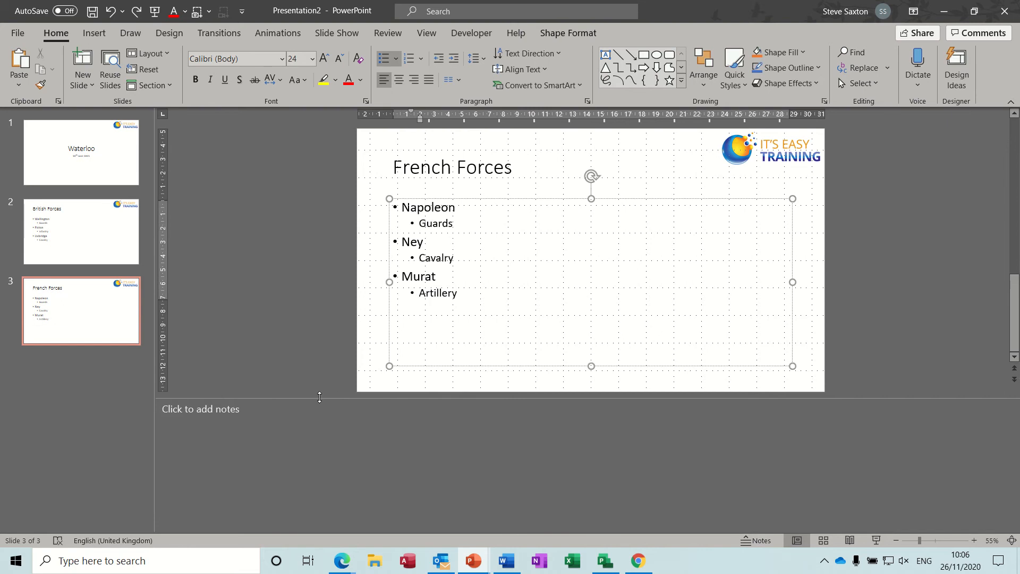
# Enter numbered notes "Born 1769 – 1821", "12 Horses shot" and "Nice uniform" for the French Forces slide, and shrink the notes area.
pyautogui.click(319, 411)
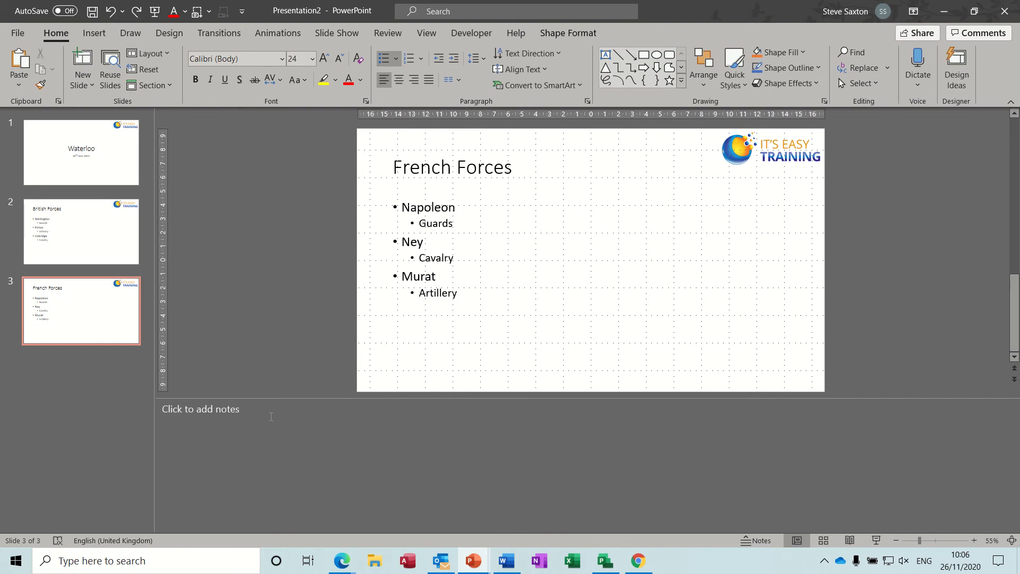
pyautogui.click(410, 58)
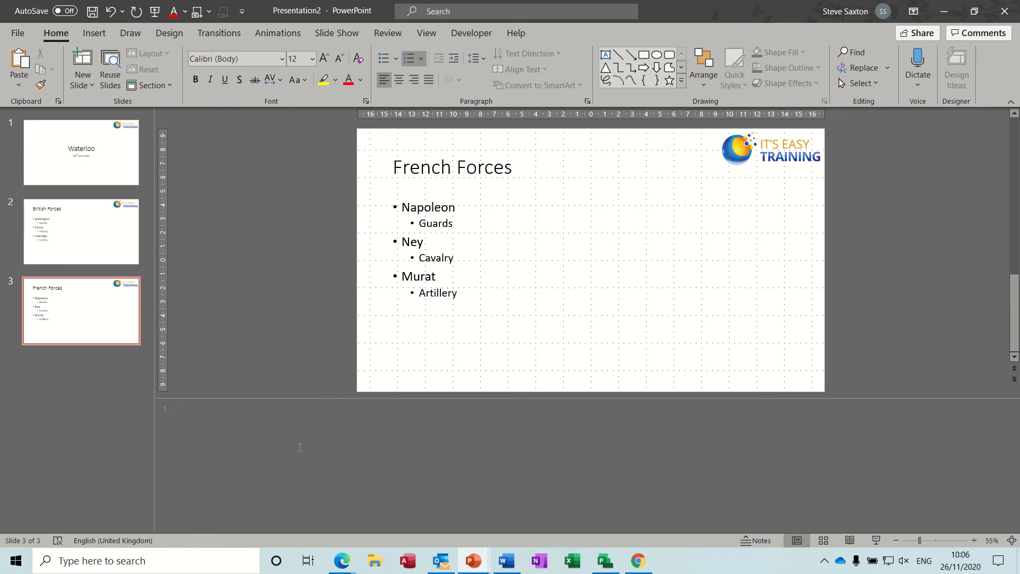
pyautogui.write('Born 1769 - 1821')
pyautogui.press('Return')
pyautogui.write('12 Horses shot')
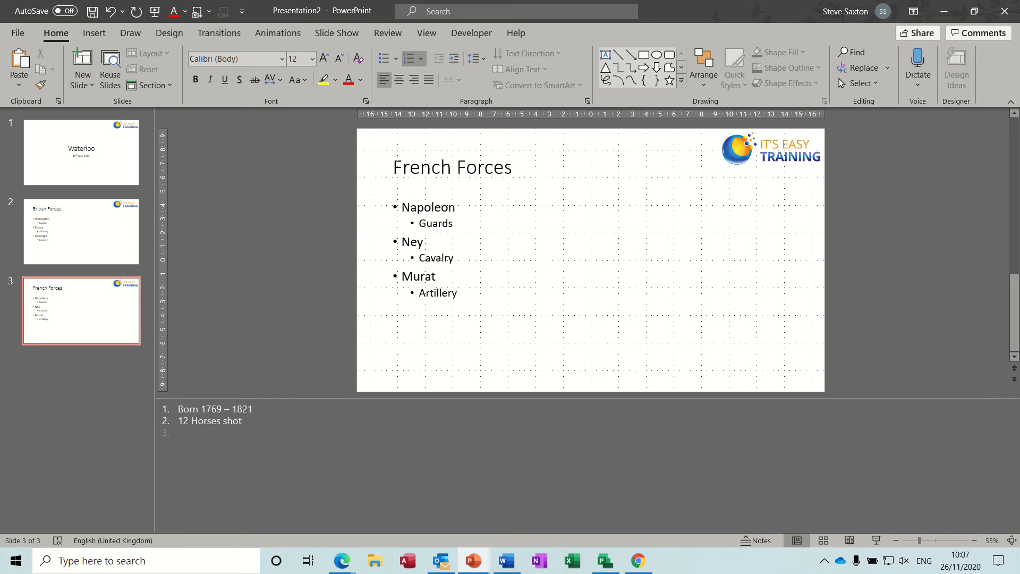
pyautogui.write('Nice unifo')
pyautogui.write('rm')
pyautogui.moveTo(436, 397); pyautogui.dragTo(429, 475)
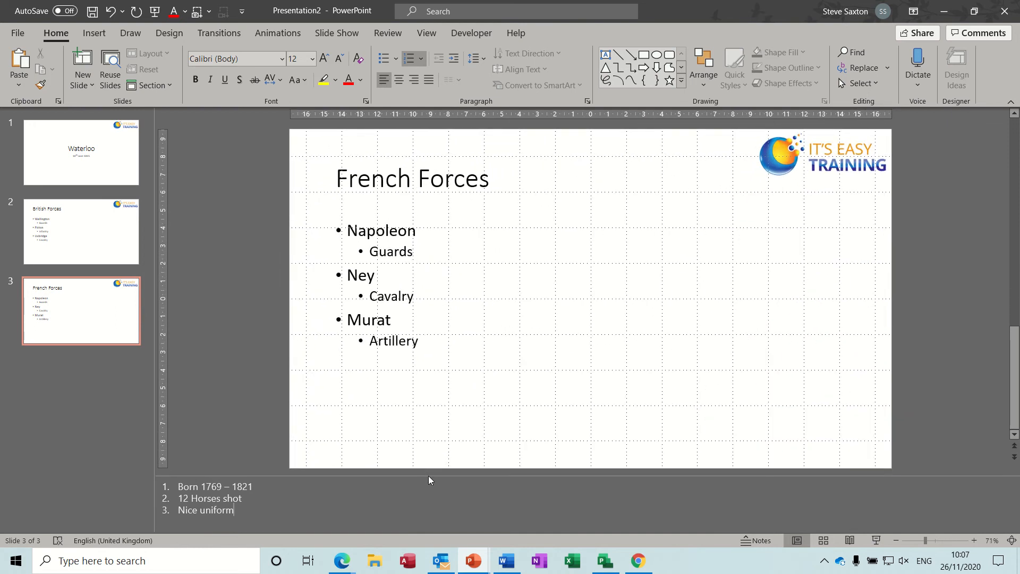
# Save the presentation in the Documents folder under the file name Waterloo1.
pyautogui.press('F12')
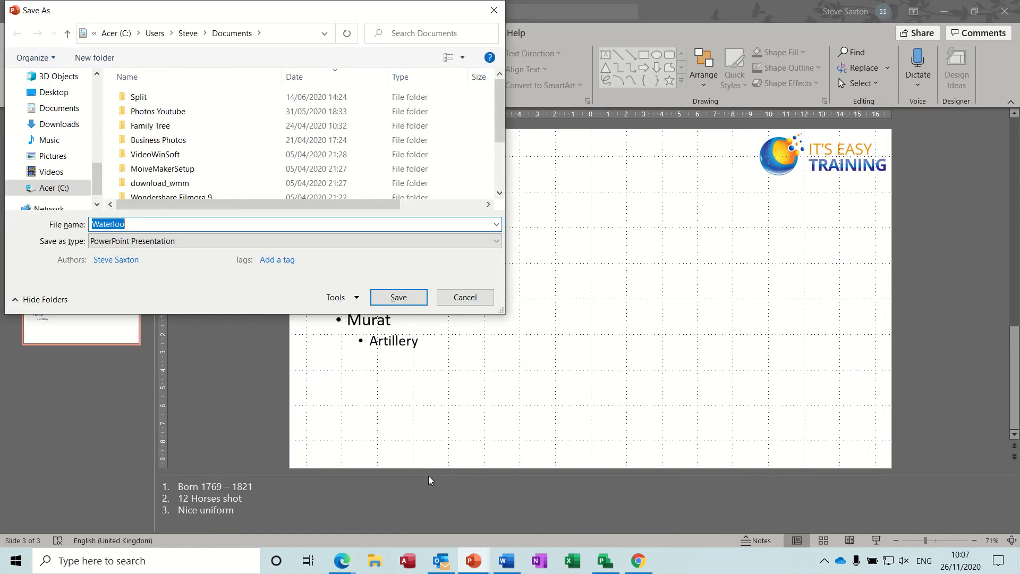
pyautogui.write('Waterllo')
pyautogui.press('BackSpace')
pyautogui.press('BackSpace')
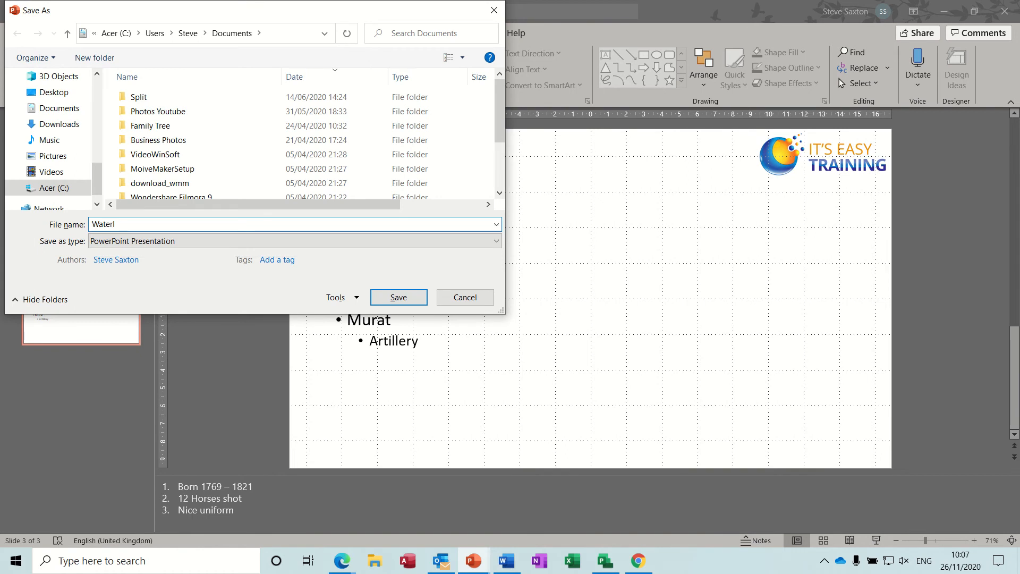
pyautogui.write('oo1')
pyautogui.press('Return')
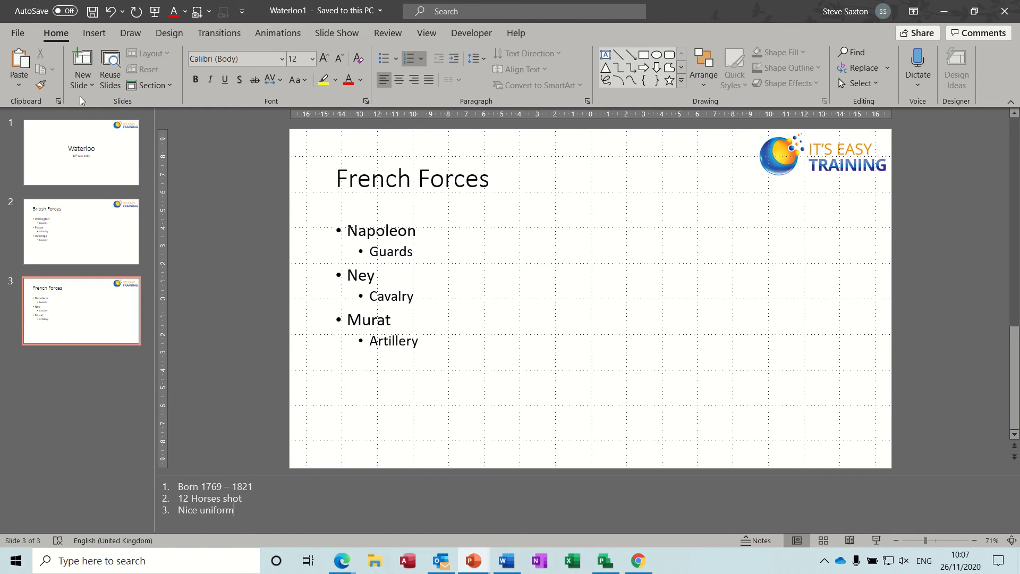
pyautogui.click(166, 34)
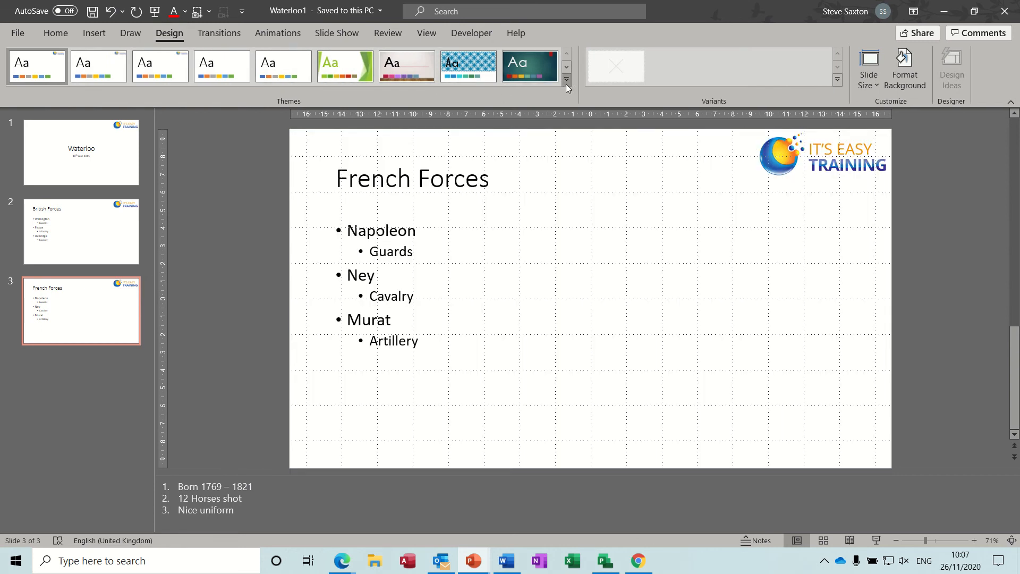
pyautogui.click(566, 82)
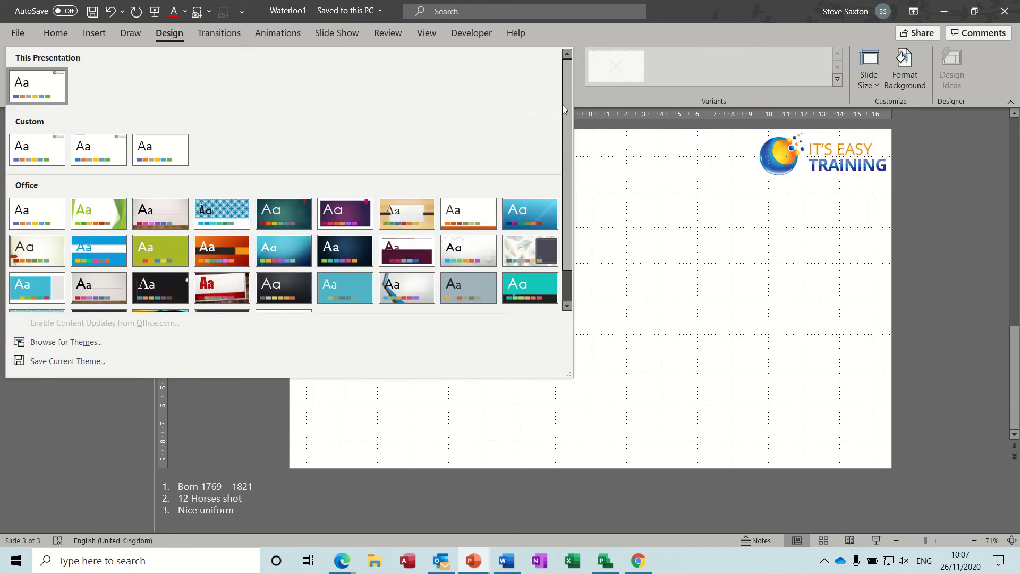
pyautogui.moveTo(567, 151); pyautogui.dragTo(569, 130)
pyautogui.click(610, 229)
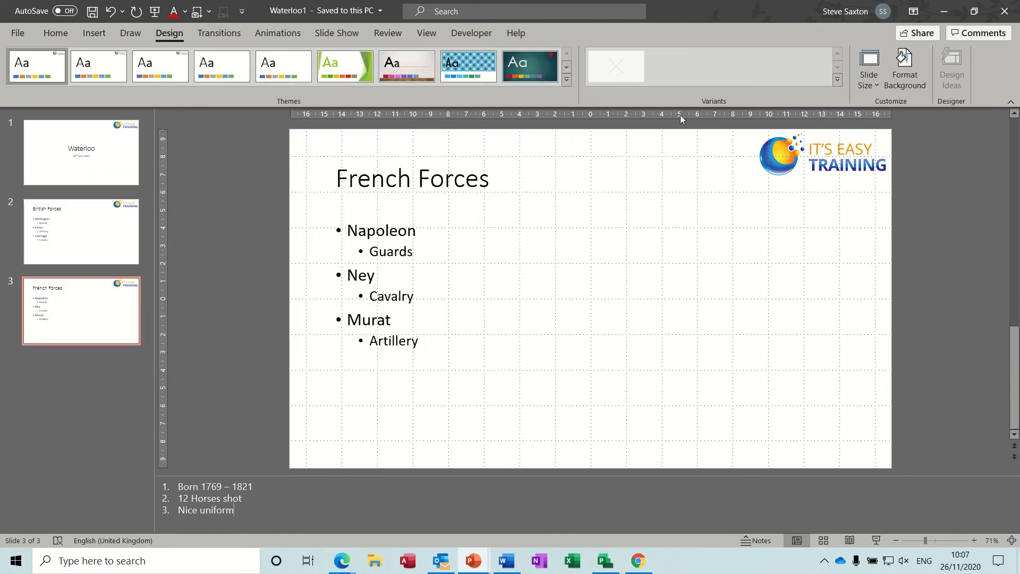
# Give the Waterloo title slide a solid light blue background from the theme colors using Format Background.
pyautogui.click(910, 73)
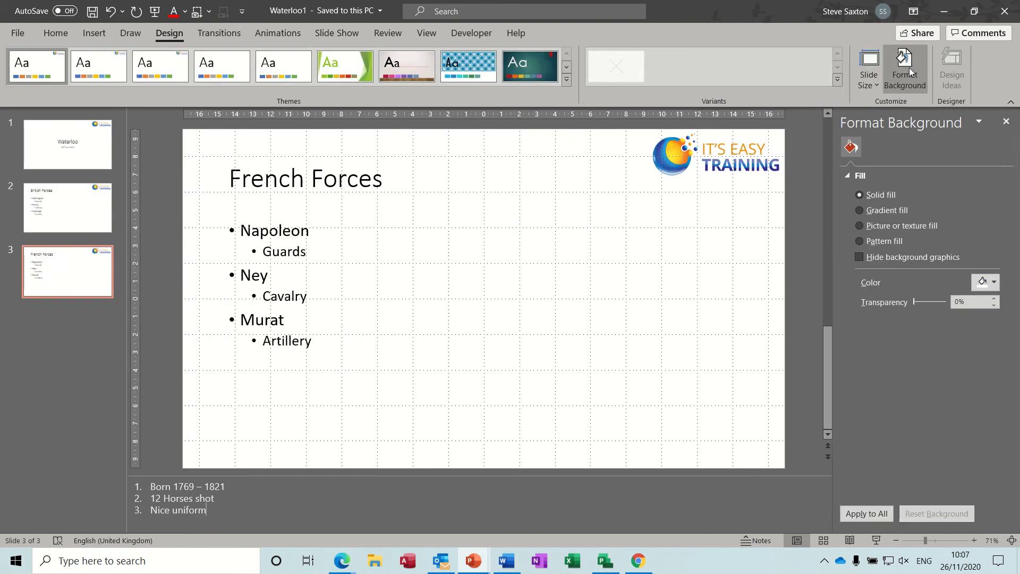
pyautogui.click(89, 148)
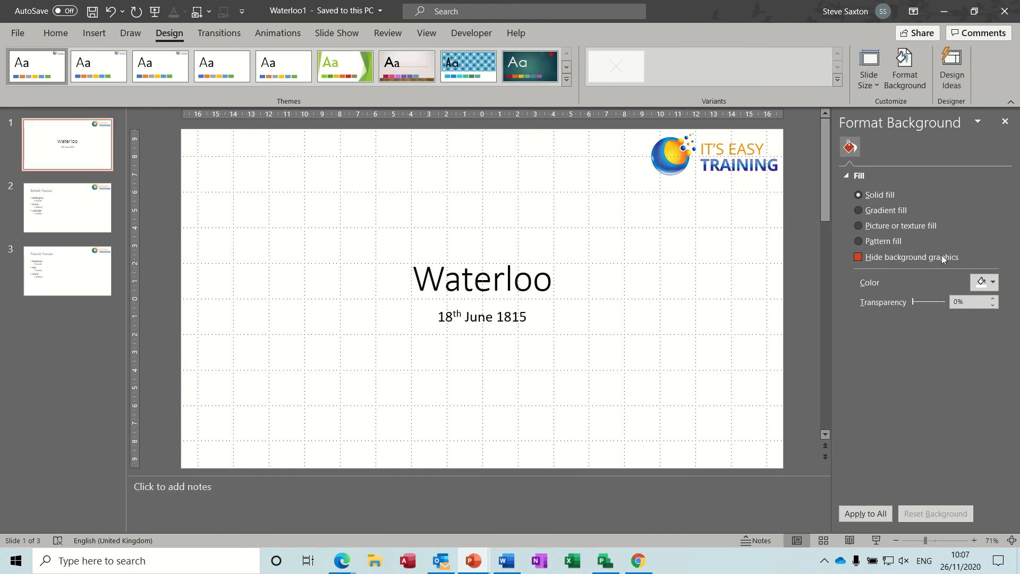
pyautogui.click(992, 283)
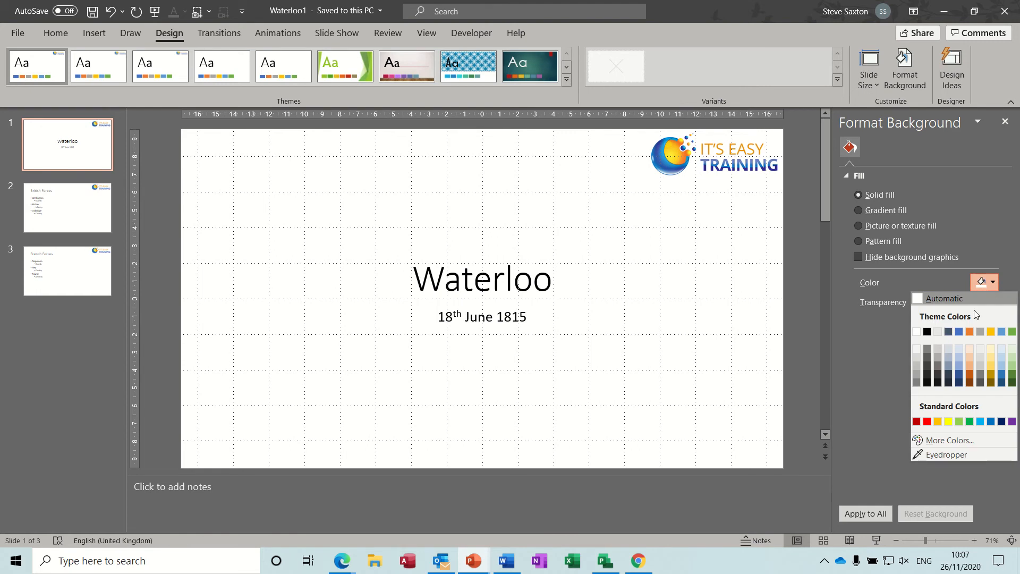
pyautogui.click(959, 366)
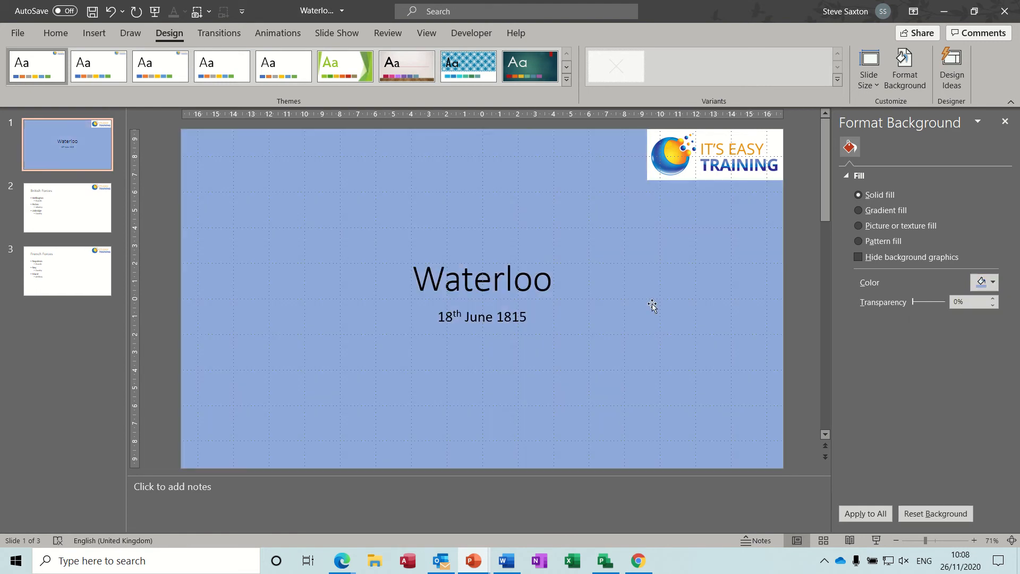
# Give the British Forces slide a gradient background fill of type Radial that spreads from the center.
pyautogui.click(98, 218)
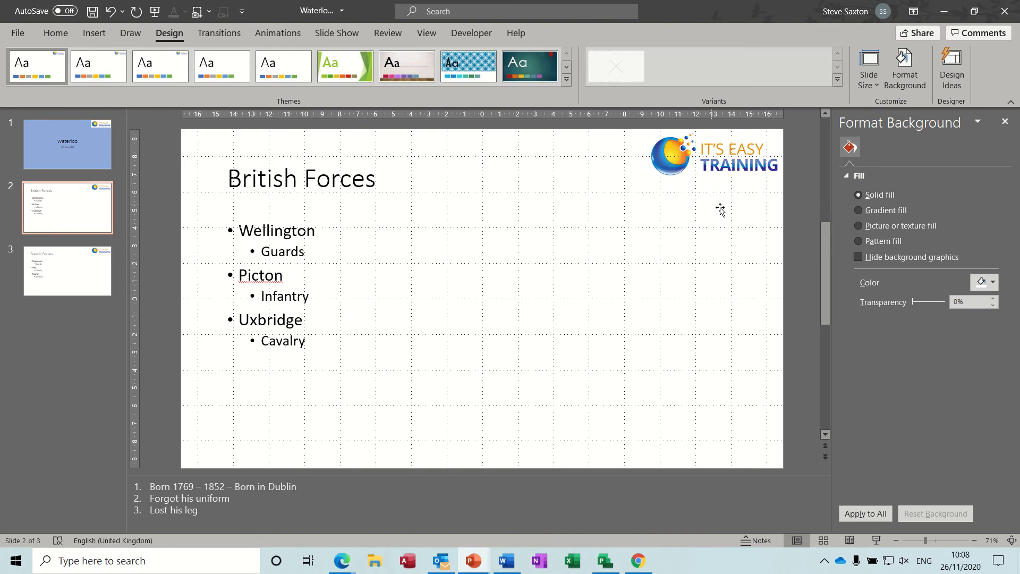
pyautogui.click(859, 210)
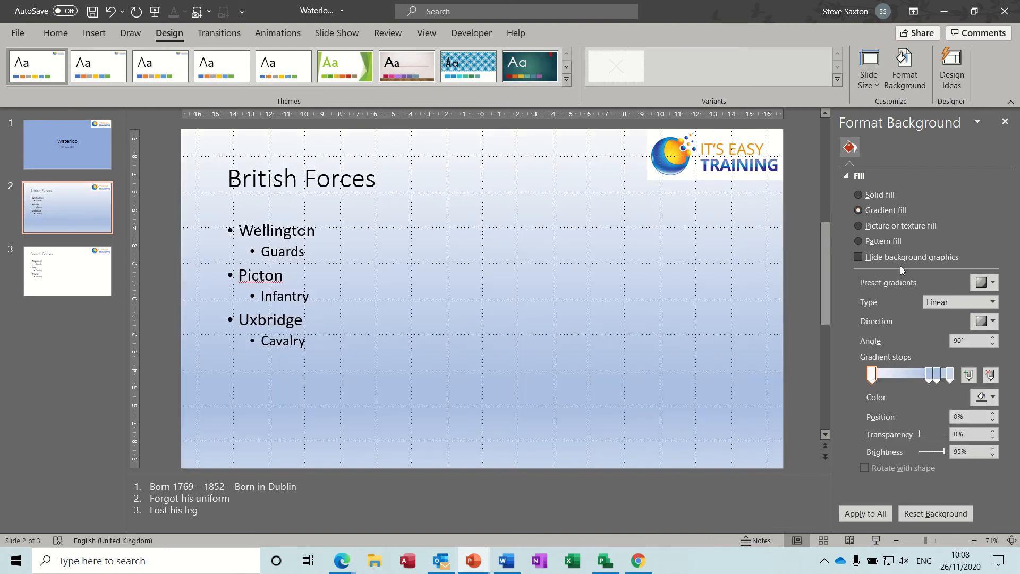
pyautogui.click(996, 283)
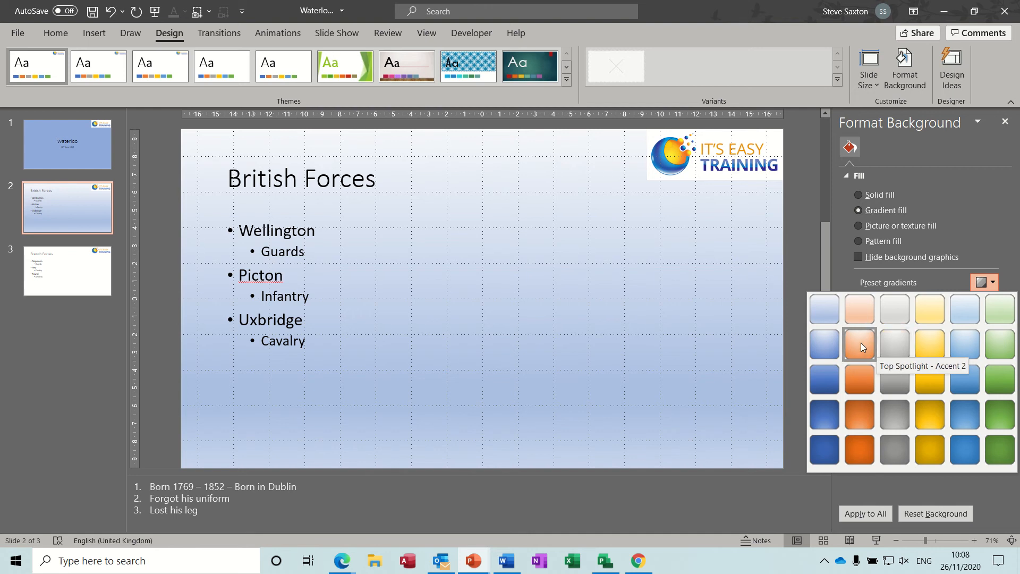
pyautogui.click(948, 288)
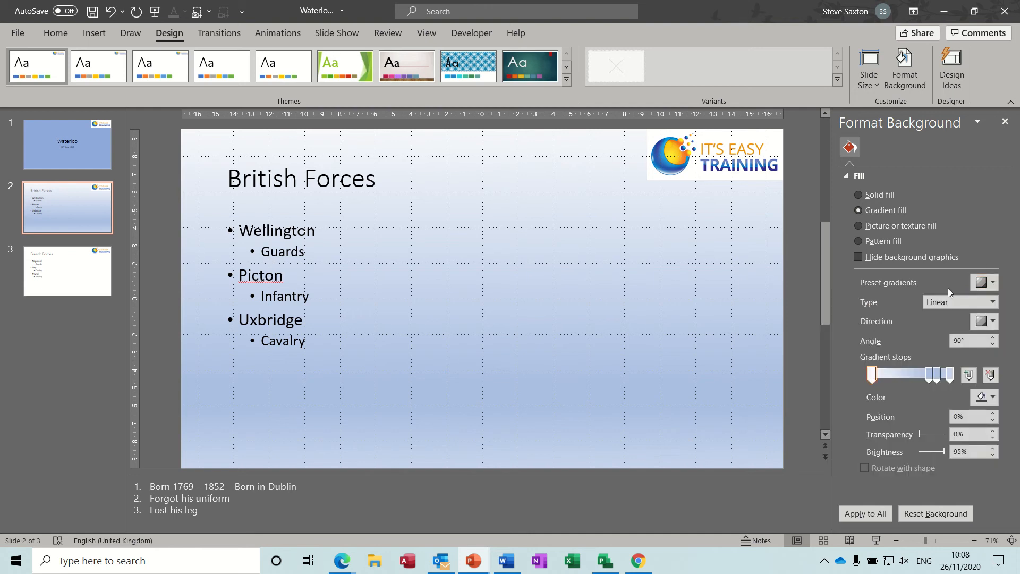
pyautogui.click(992, 302)
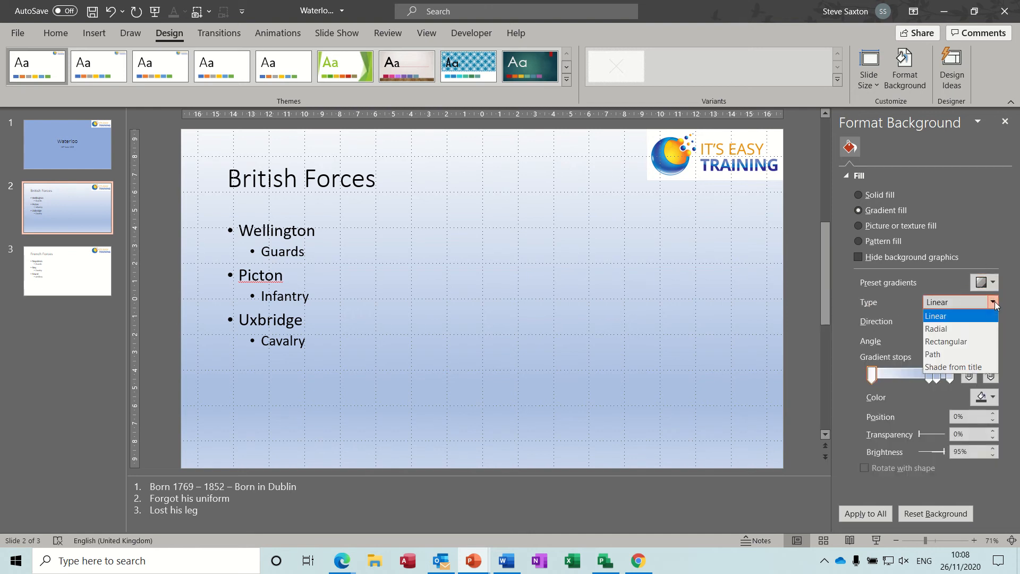
pyautogui.click(958, 329)
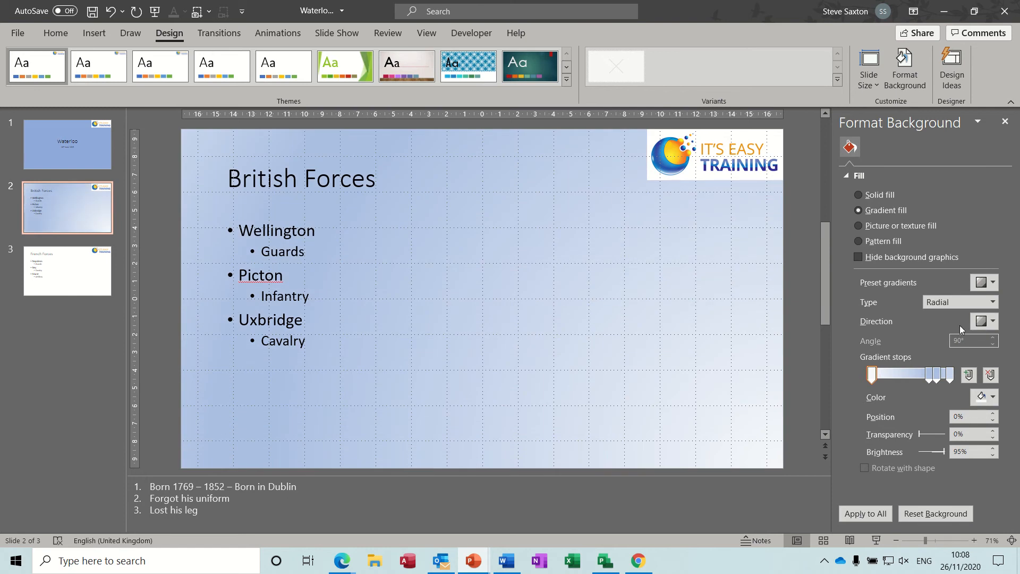
pyautogui.click(991, 322)
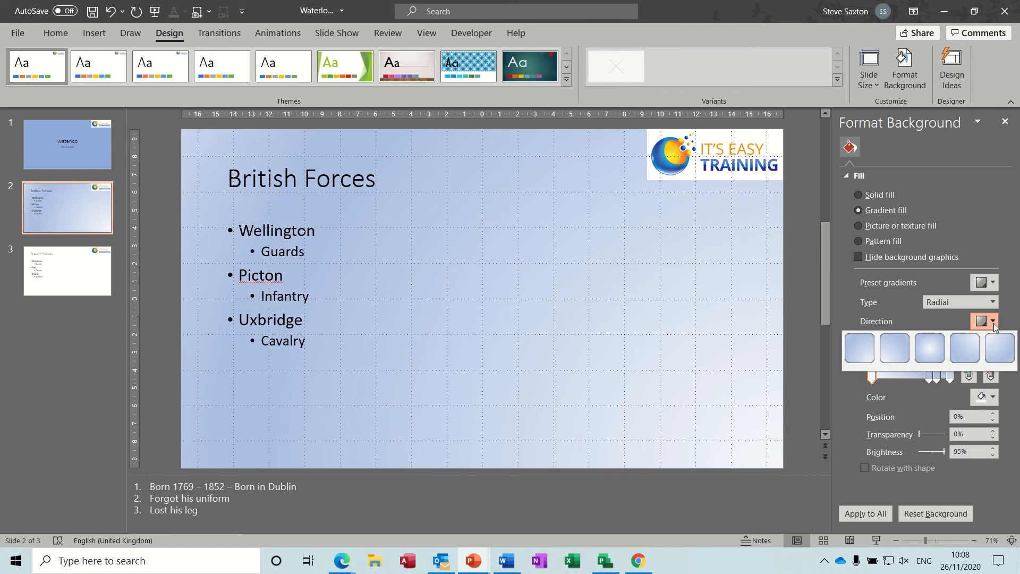
pyautogui.click(930, 350)
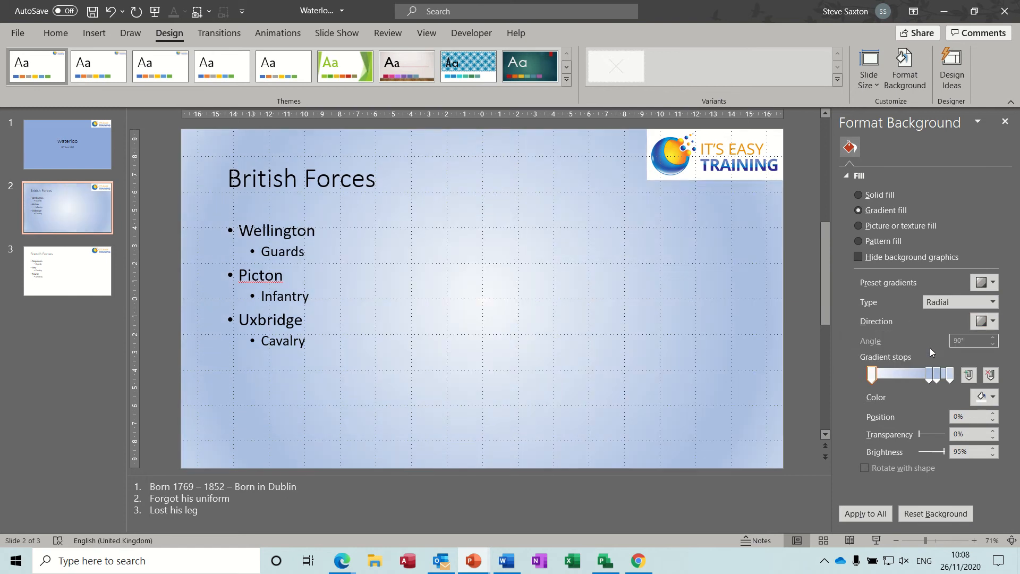
# Move the gradient's second stop to about 26% and color it standard red.
pyautogui.click(931, 378)
pyautogui.moveTo(931, 379); pyautogui.dragTo(891, 382)
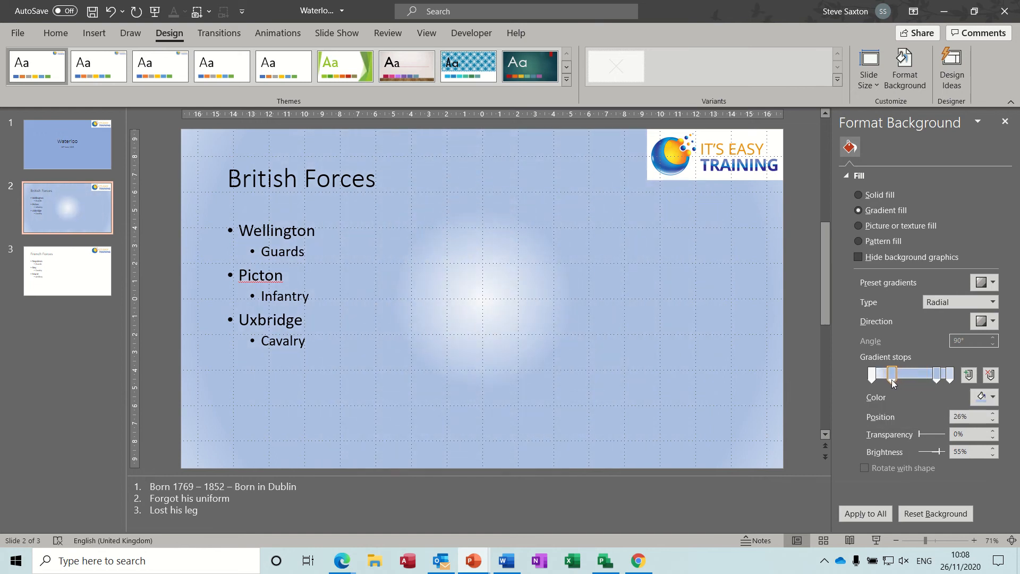
pyautogui.click(993, 397)
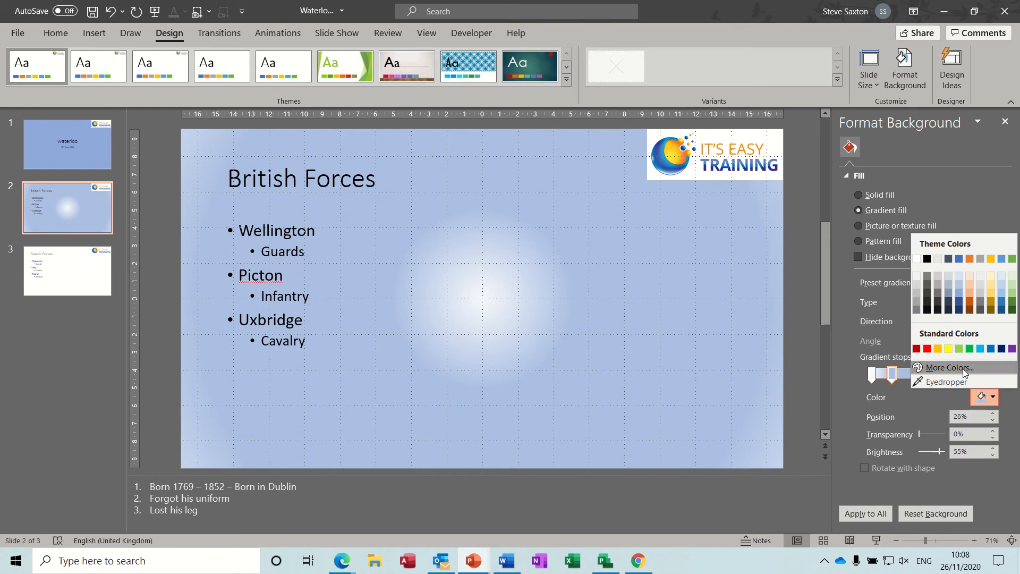
pyautogui.click(928, 355)
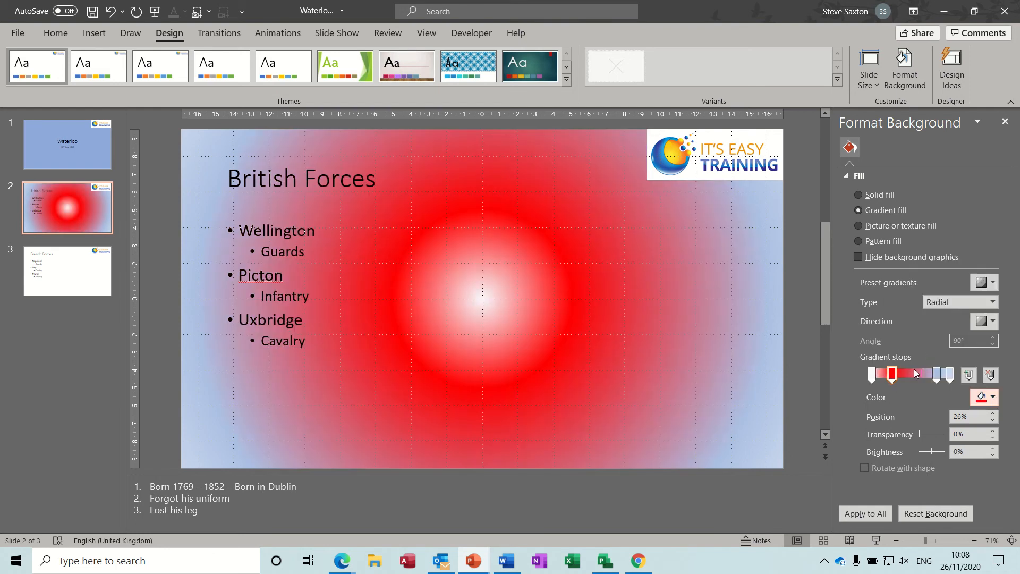
# Move the gradient's third stop to about 49% and color it standard orange.
pyautogui.moveTo(937, 378); pyautogui.dragTo(909, 378)
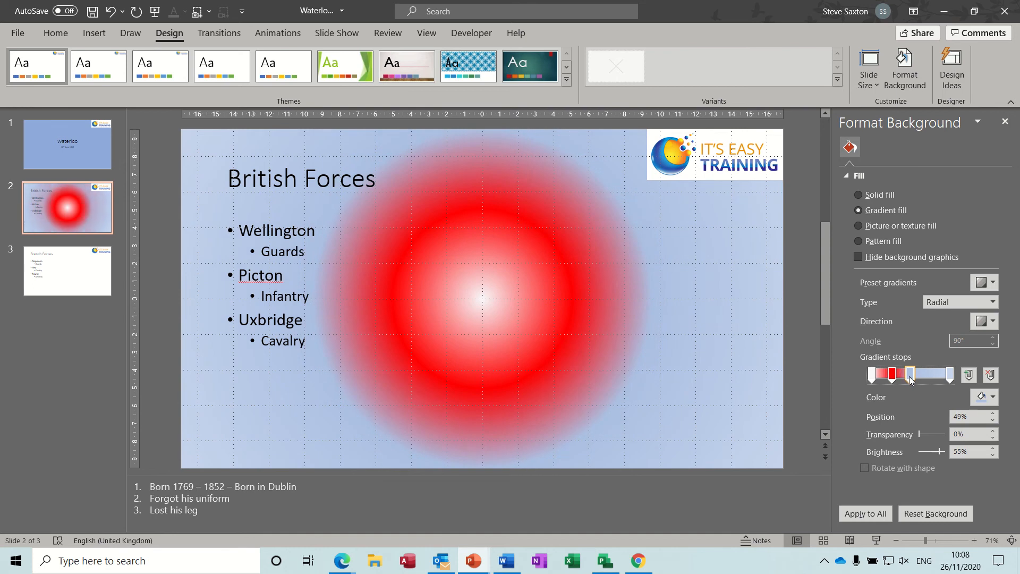
pyautogui.click(993, 398)
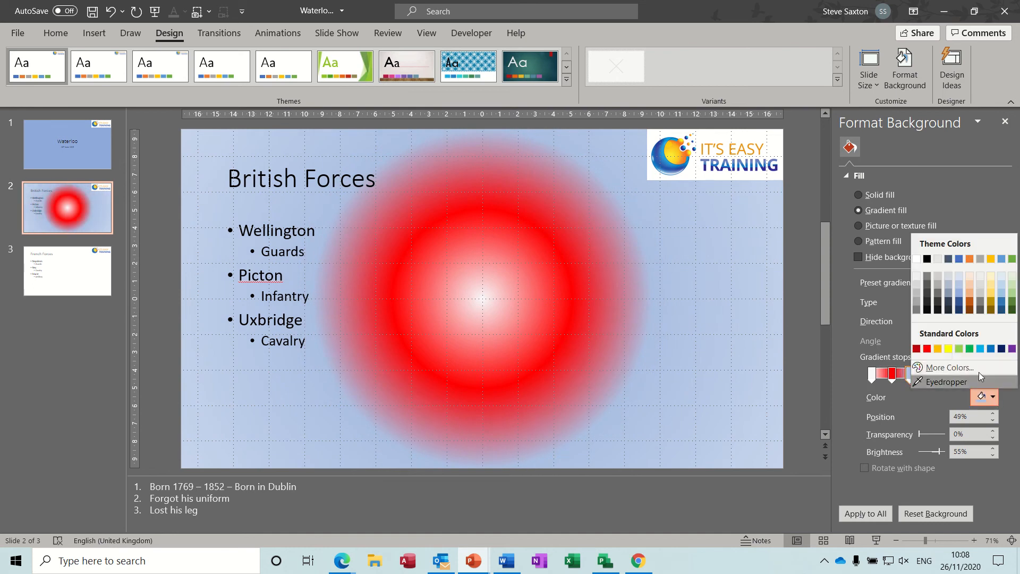
pyautogui.click(939, 349)
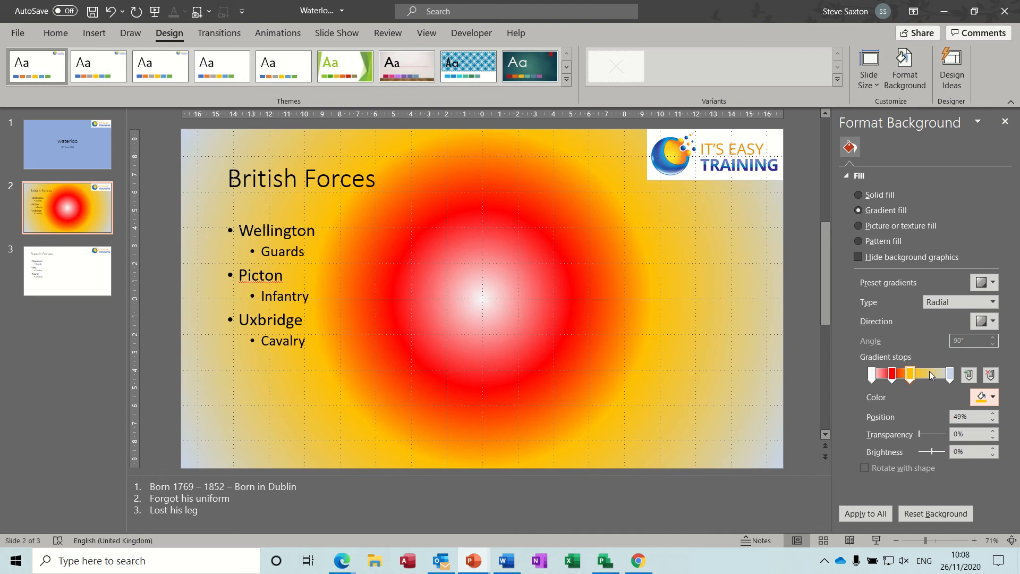
# Add a green gradient stop at about 73%, with transparency of about 21% and brightness of about -62%.
pyautogui.click(930, 375)
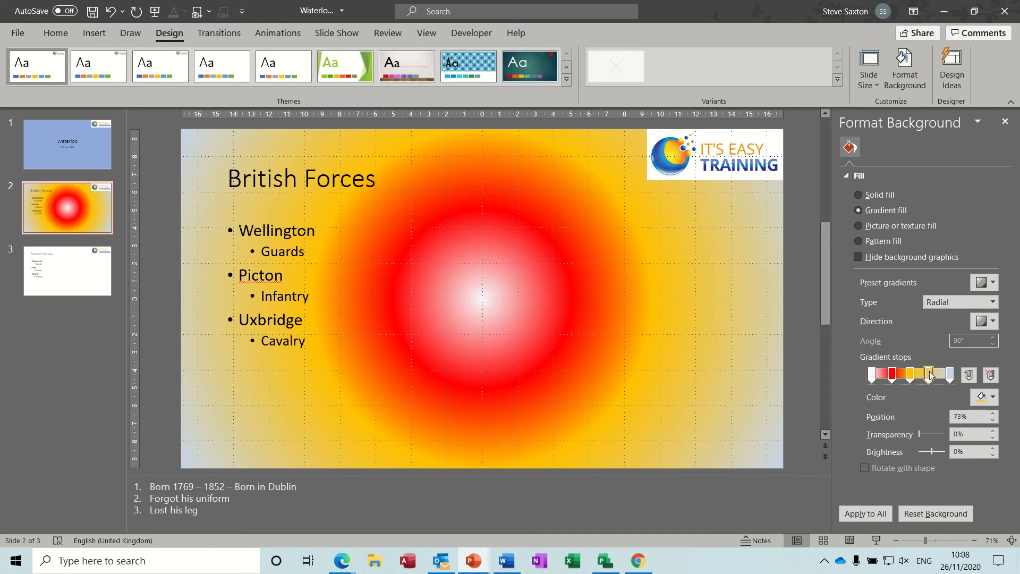
pyautogui.click(993, 397)
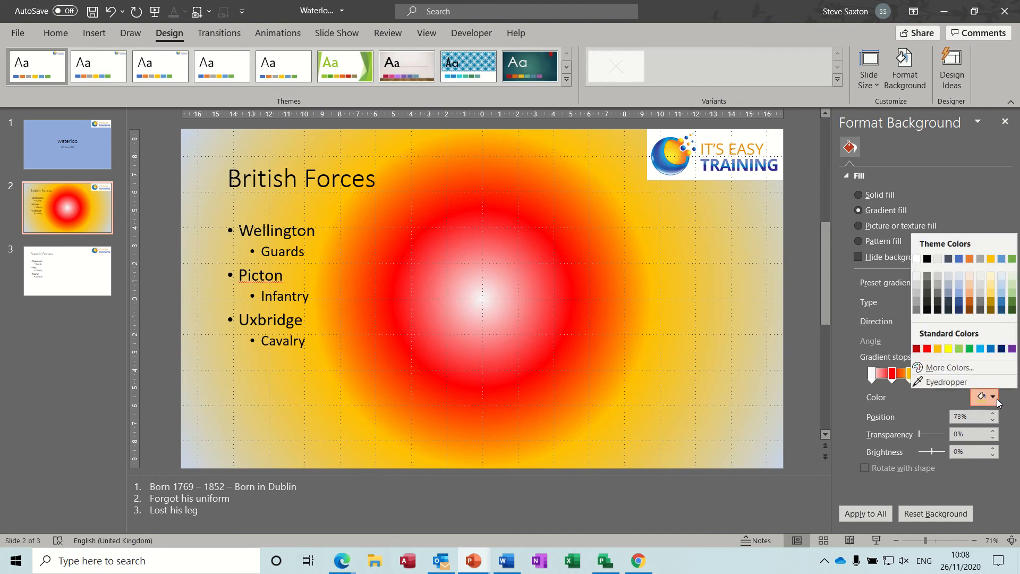
pyautogui.click(970, 348)
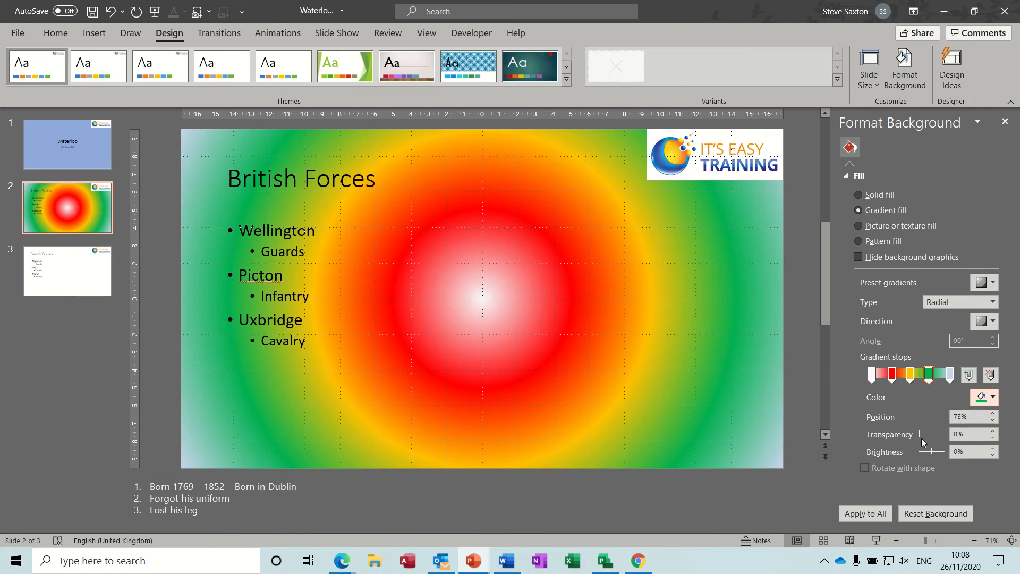
pyautogui.moveTo(921, 435); pyautogui.dragTo(925, 455)
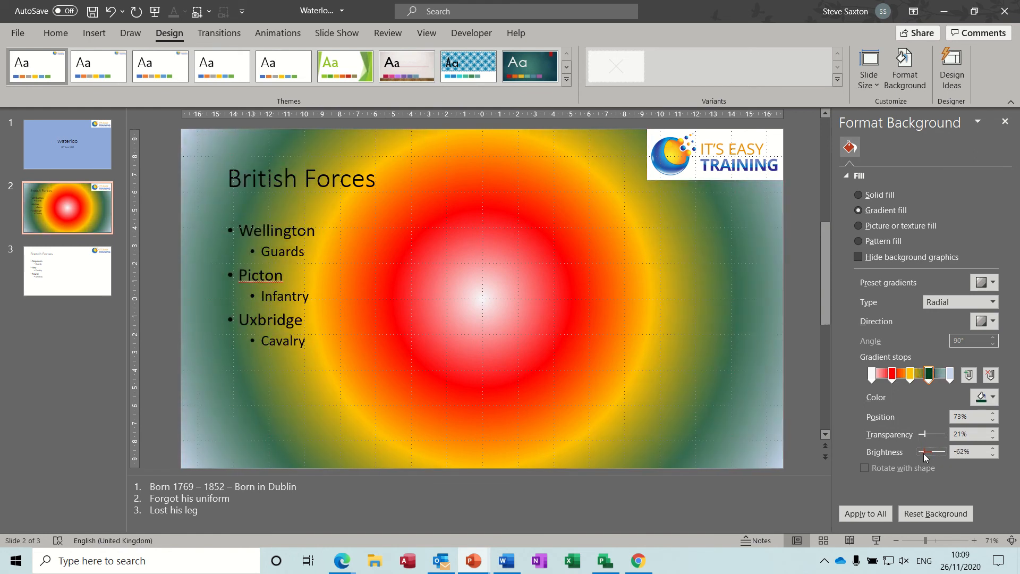
# Try the fish fossil texture as the French Forces slide's background fill, and replace it with the mottled pale blue texture.
pyautogui.click(105, 156)
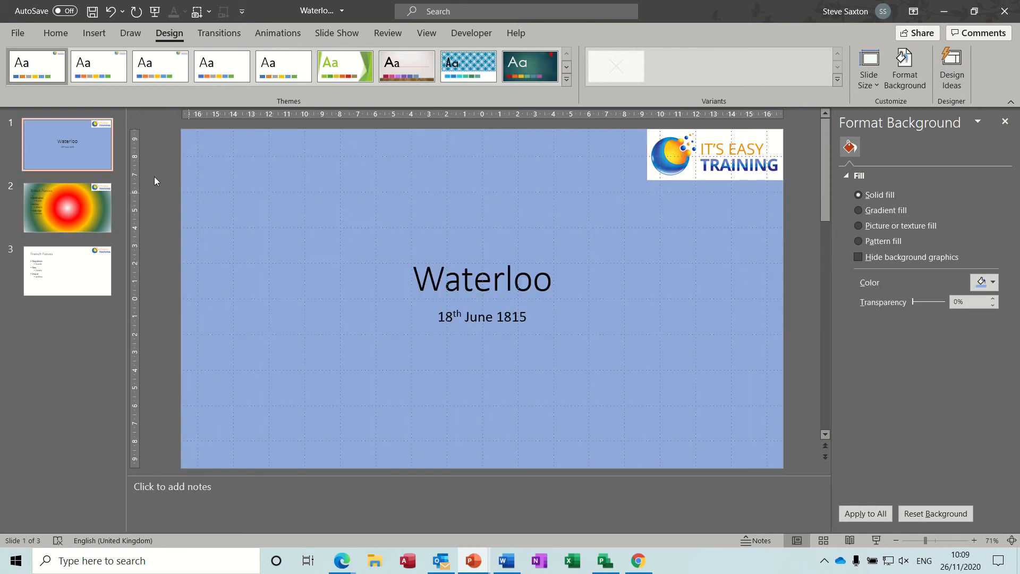
pyautogui.click(82, 268)
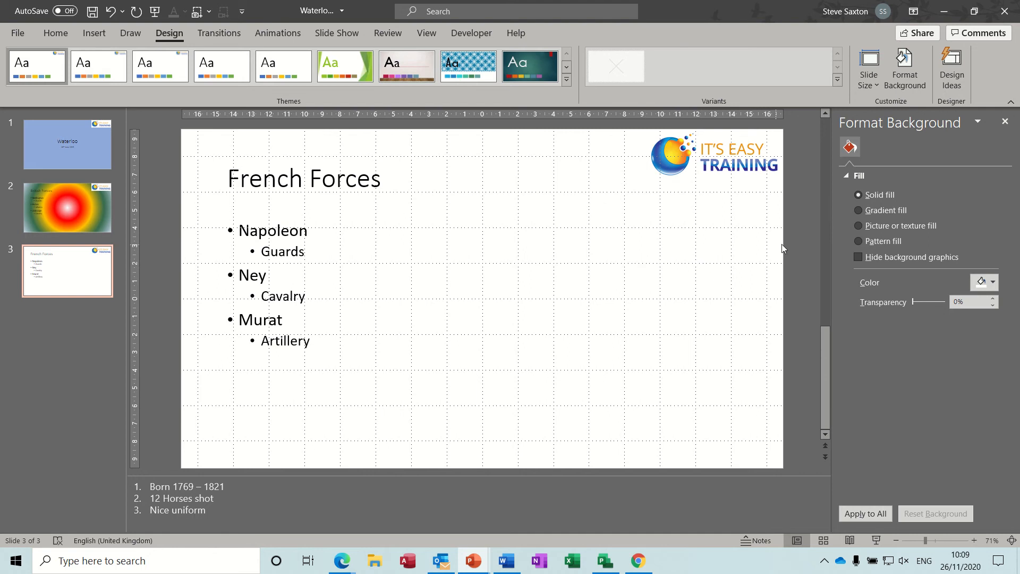
pyautogui.click(858, 226)
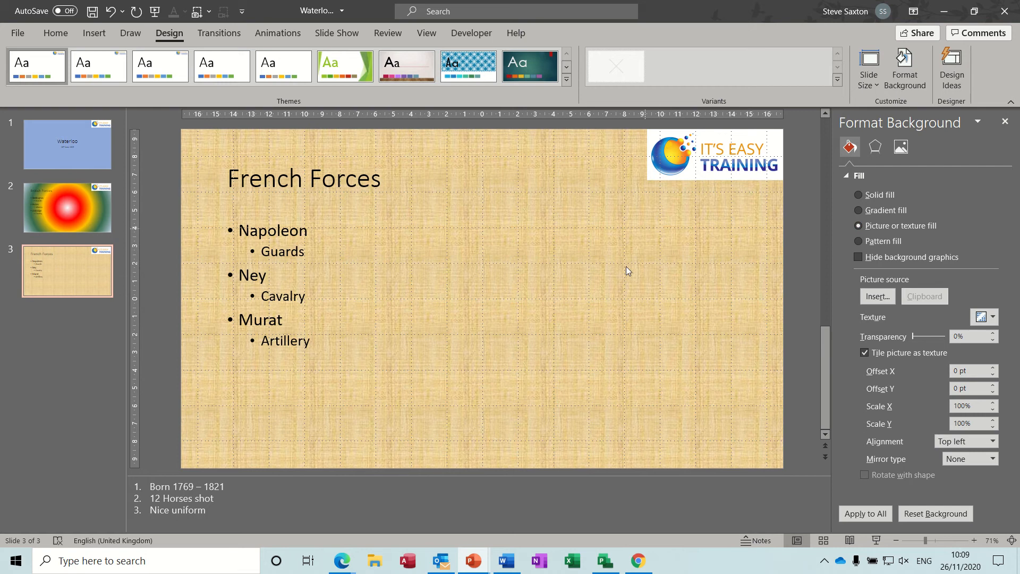
pyautogui.click(996, 319)
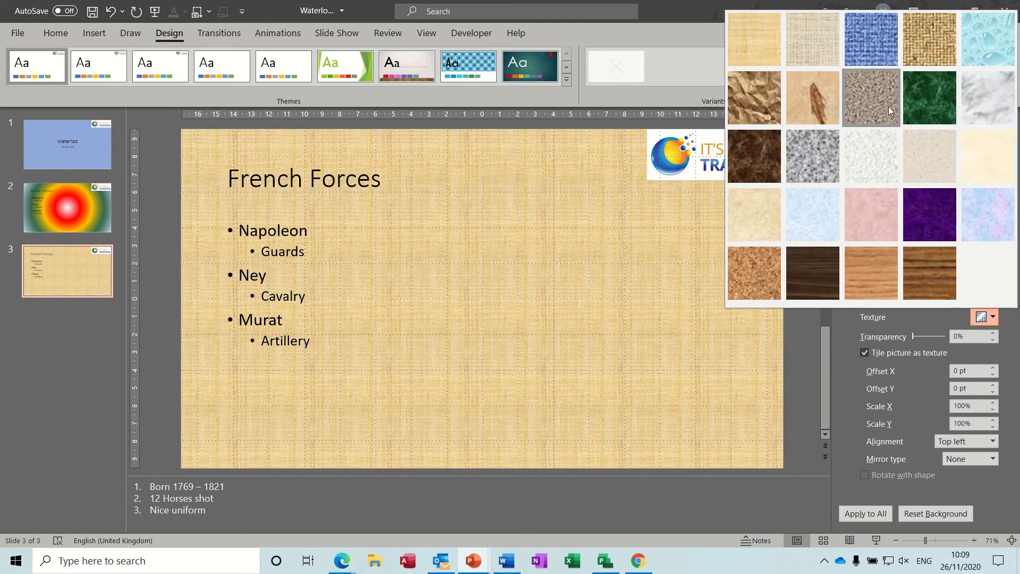
pyautogui.click(818, 106)
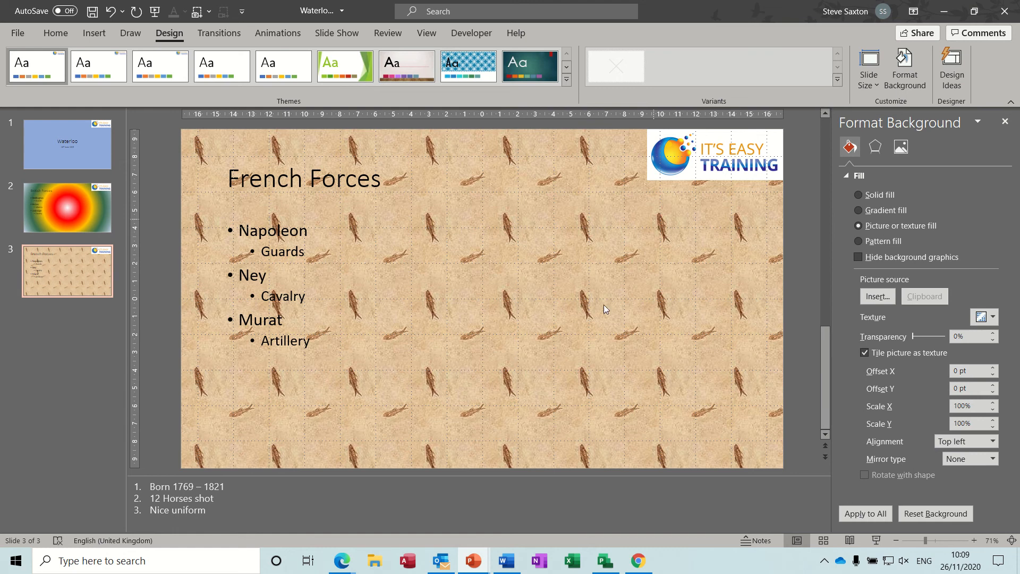
pyautogui.click(995, 318)
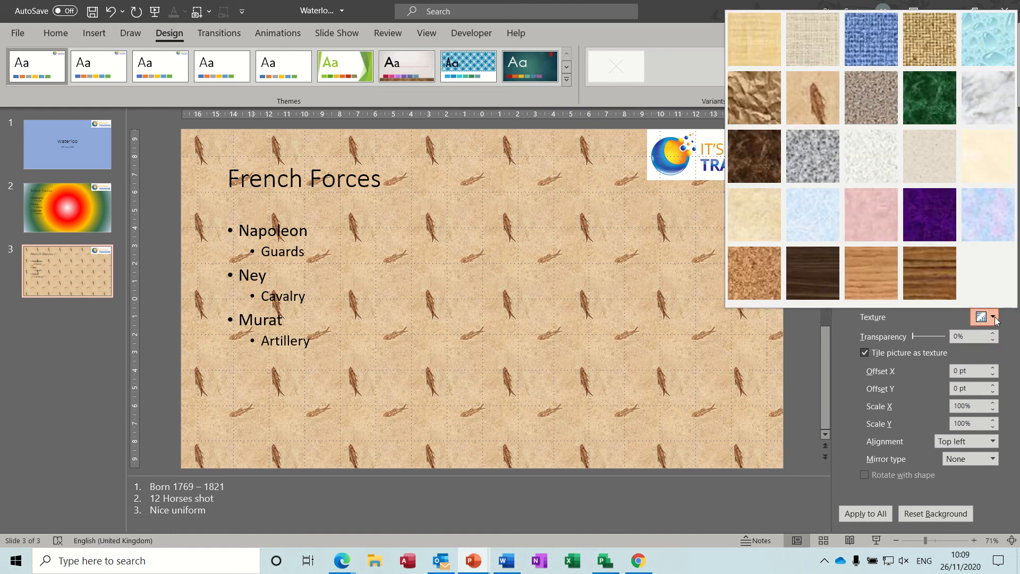
pyautogui.click(814, 214)
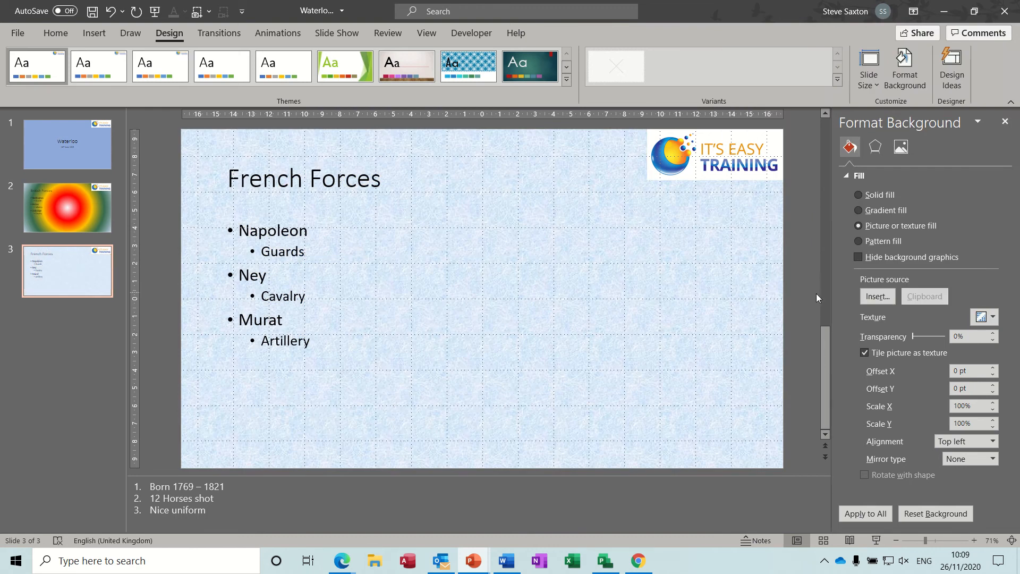
pyautogui.click(878, 296)
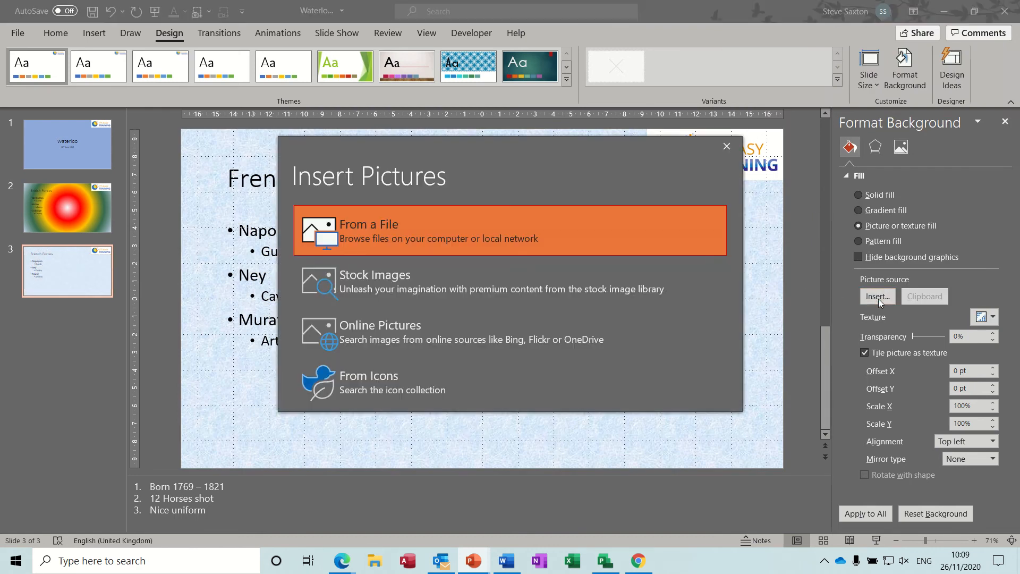
pyautogui.click(460, 235)
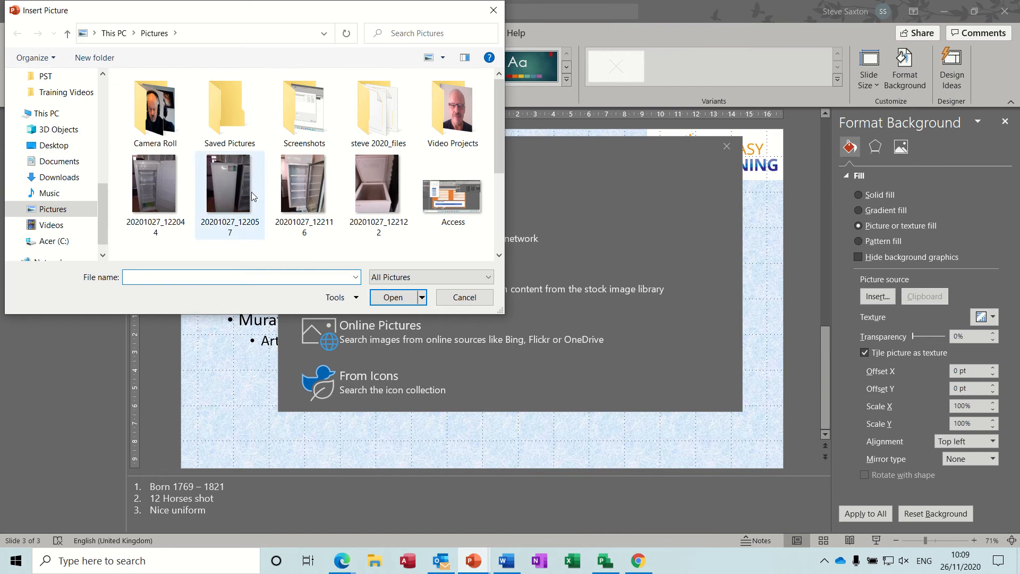
pyautogui.moveTo(101, 198); pyautogui.dragTo(101, 161)
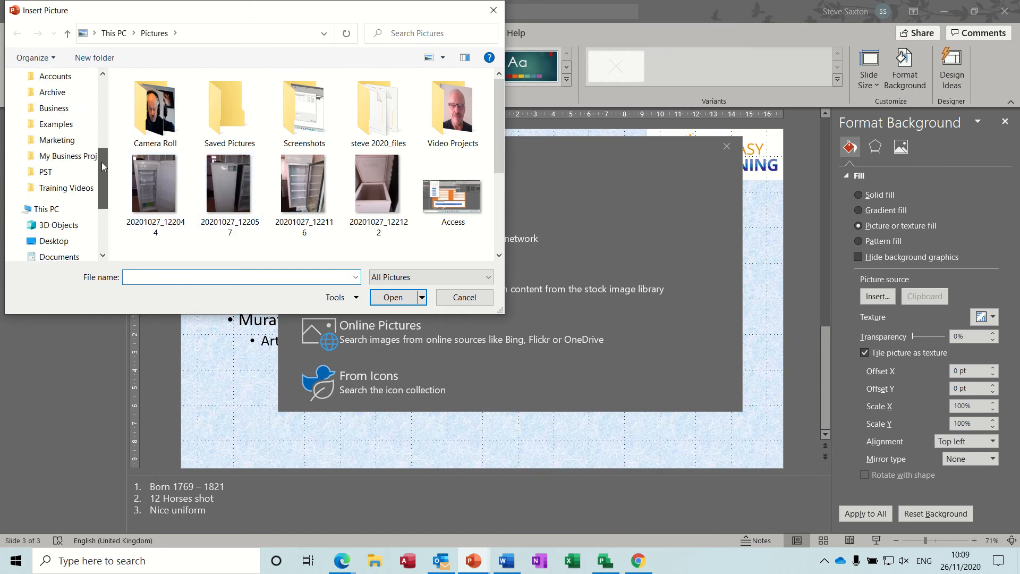
pyautogui.click(58, 125)
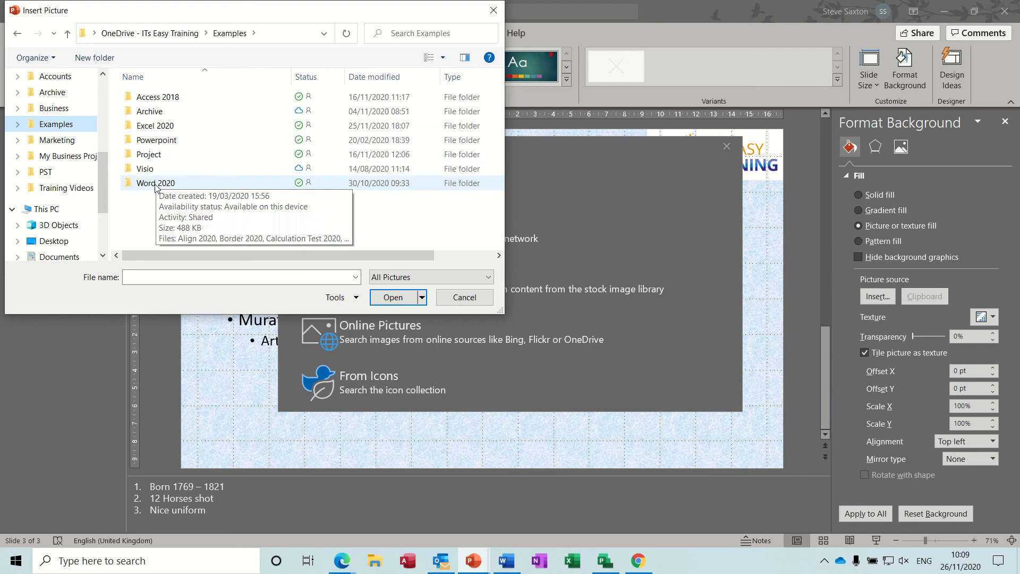
pyautogui.doubleClick(161, 142)
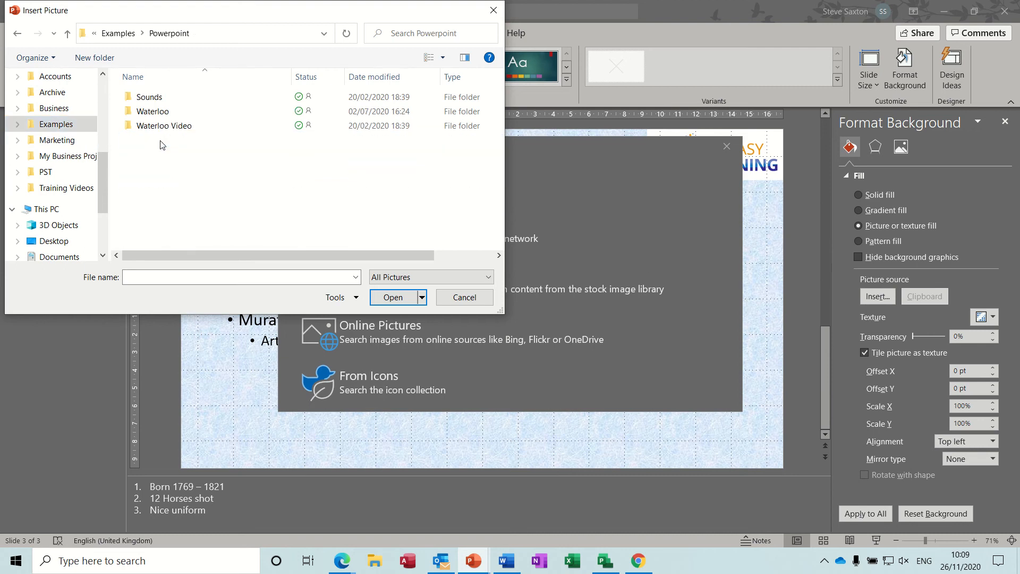
pyautogui.doubleClick(152, 113)
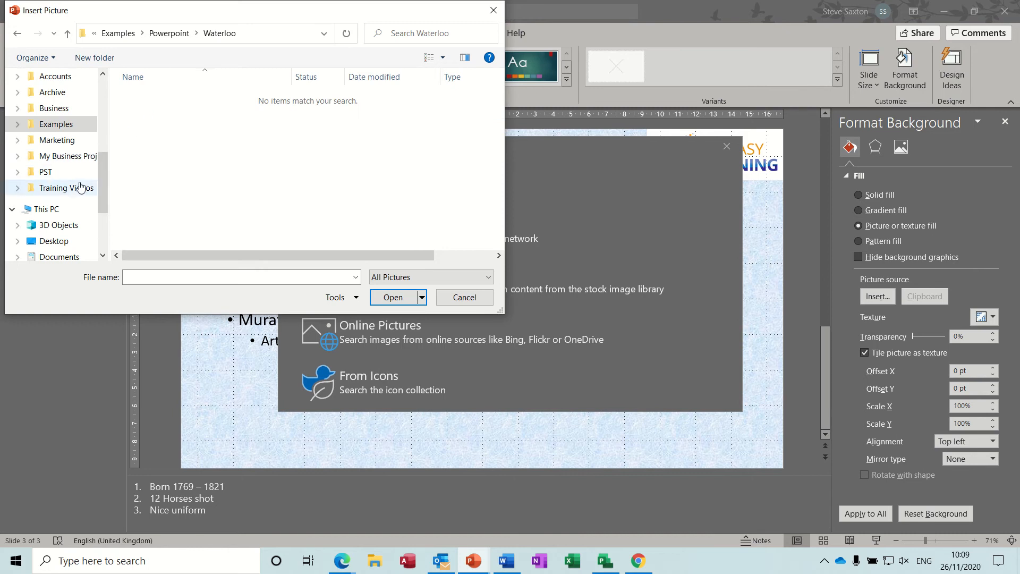
pyautogui.click(464, 299)
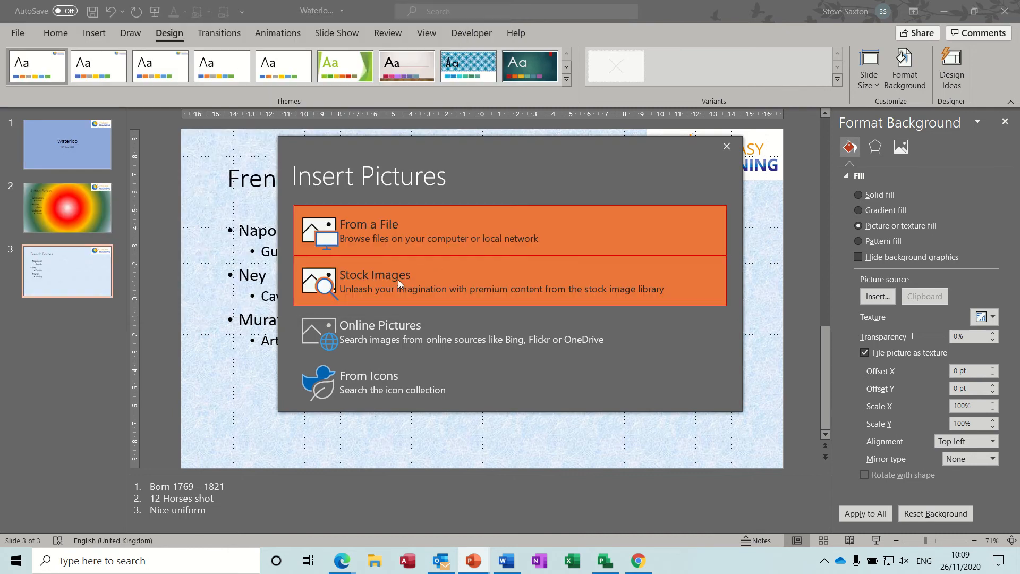
# Fill the French Forces slide's background with the stock image of a flying bird of prey at 71% transparency.
pyautogui.click(394, 289)
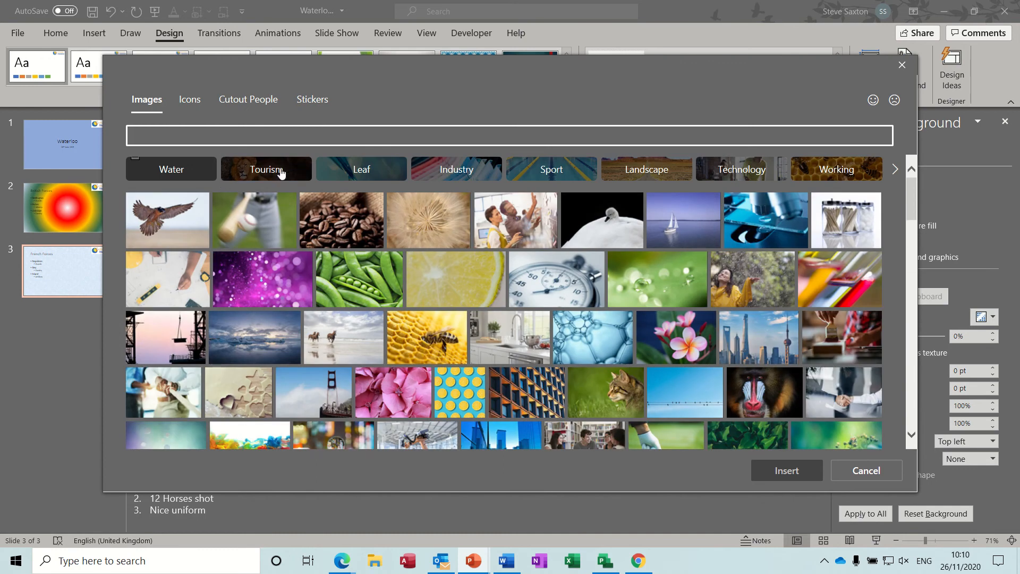
pyautogui.click(182, 228)
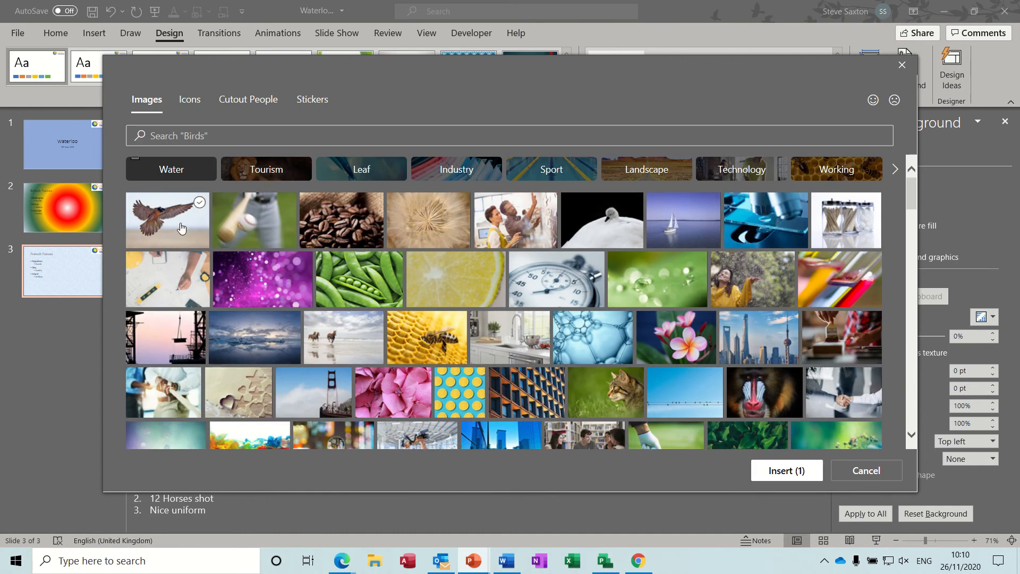
pyautogui.click(780, 470)
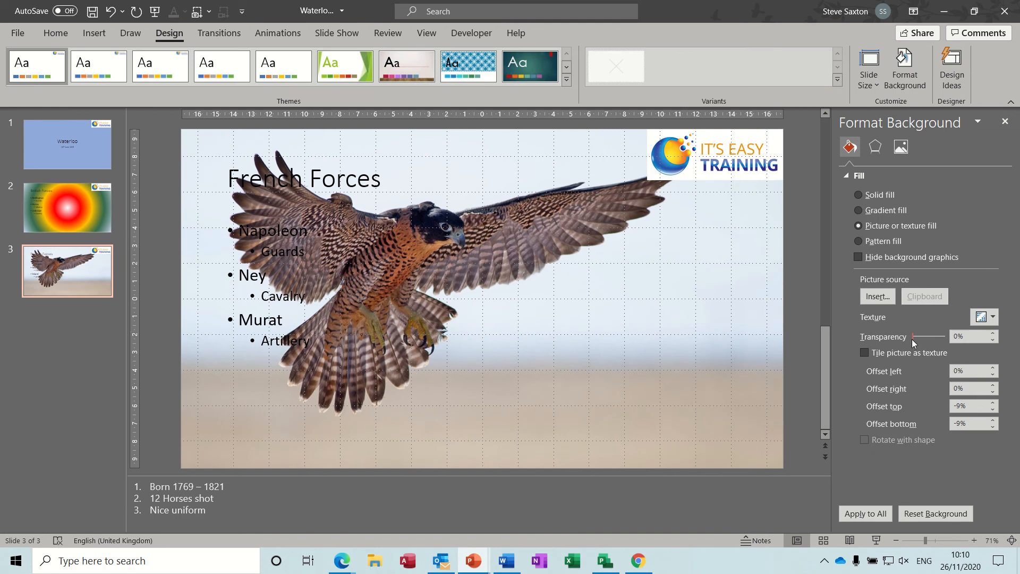
pyautogui.moveTo(912, 339); pyautogui.dragTo(936, 340)
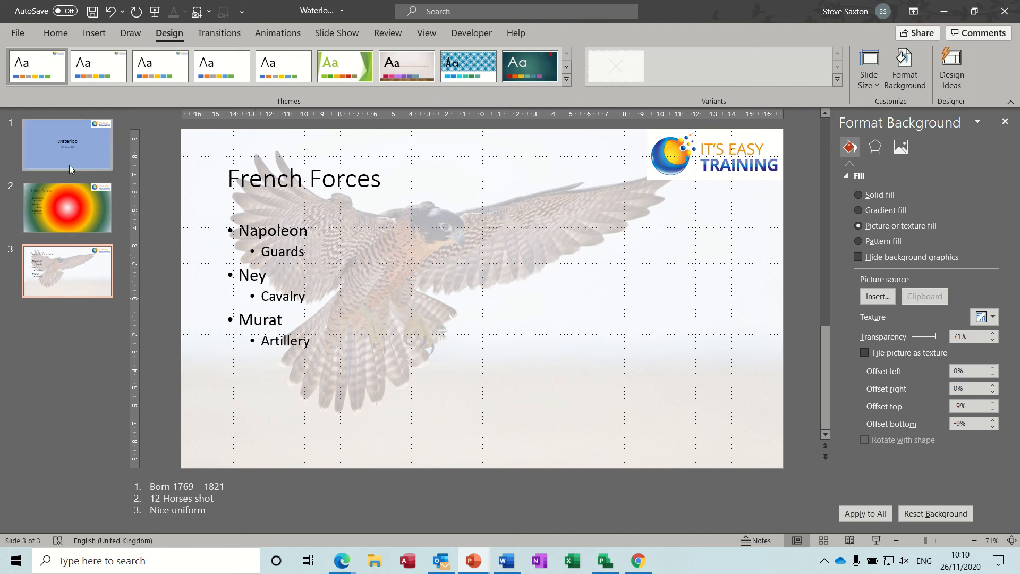
# Try a wide upward diagonal stripe pattern and the gradient fill on the title slide's background, and return to the solid blue fill.
pyautogui.click(106, 158)
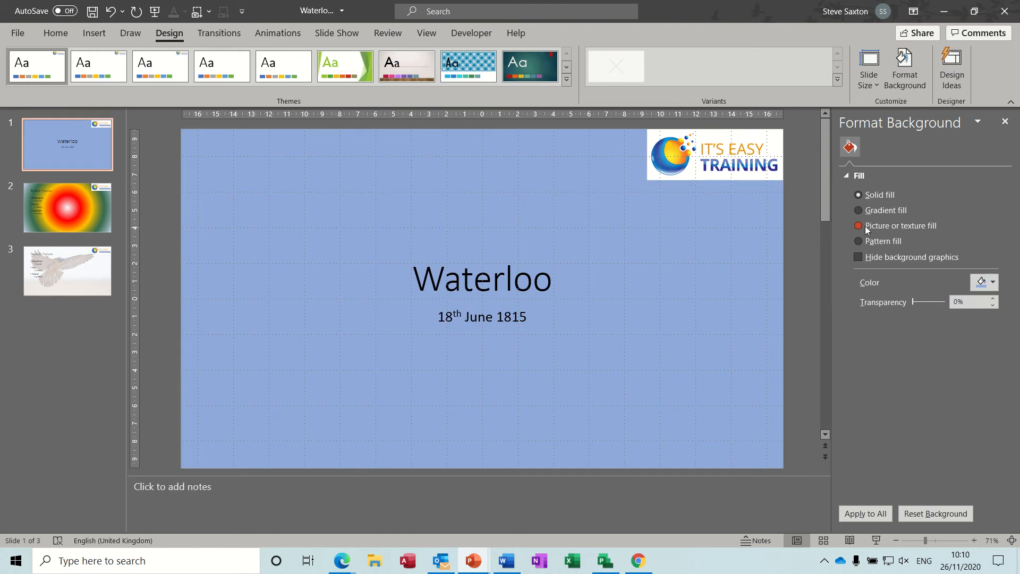
pyautogui.click(858, 241)
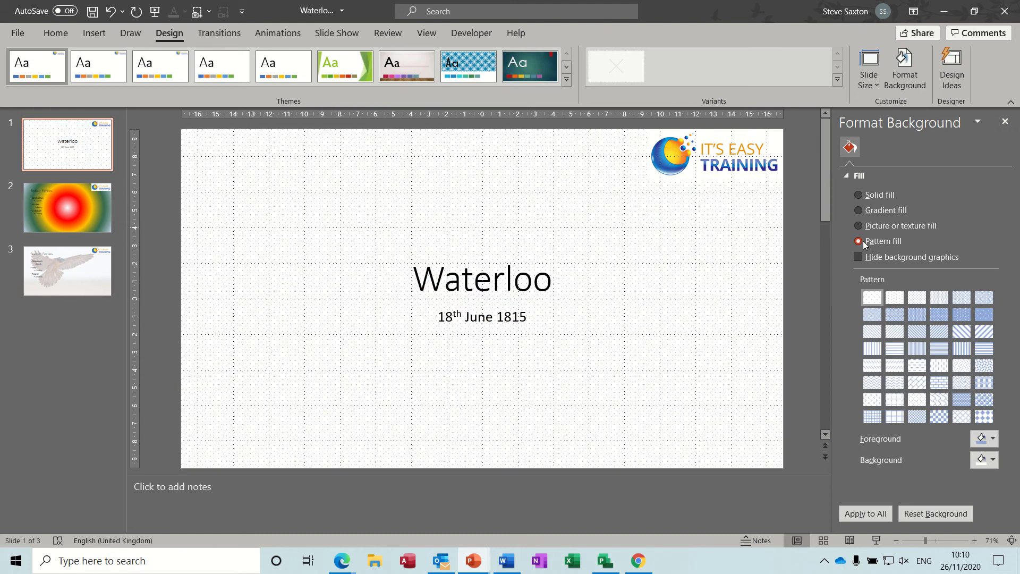
pyautogui.click(982, 335)
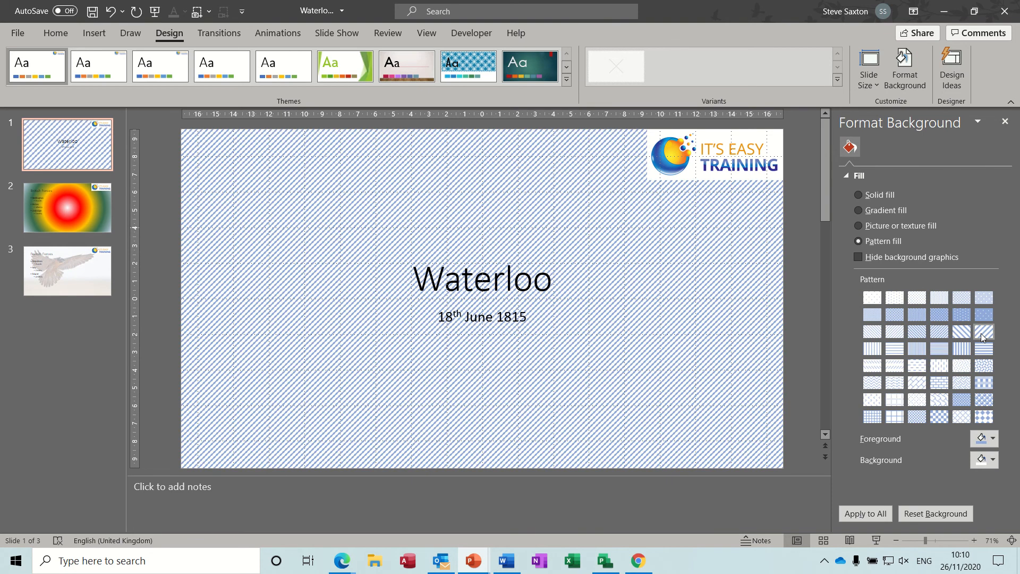
pyautogui.click(859, 210)
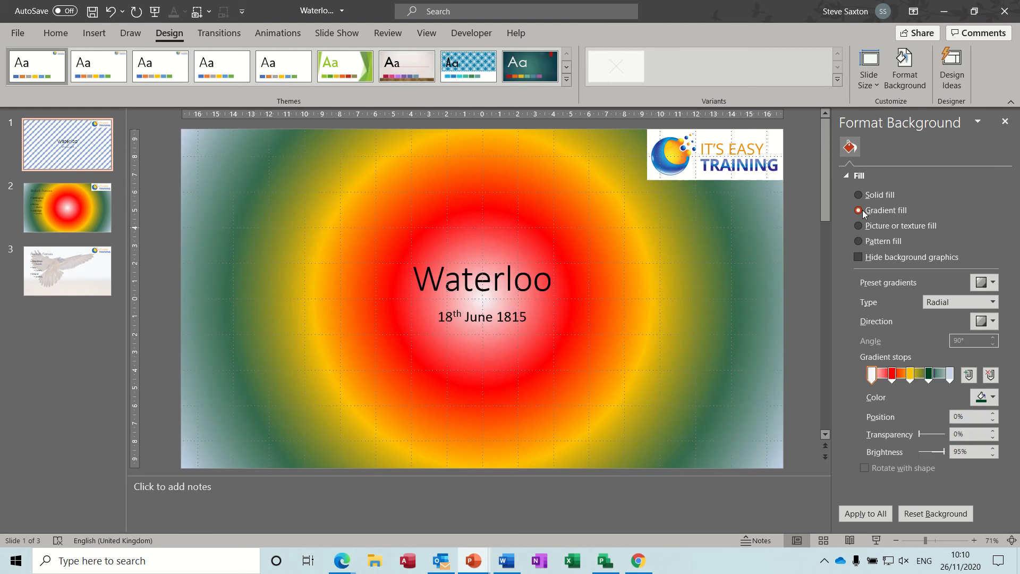
pyautogui.click(860, 194)
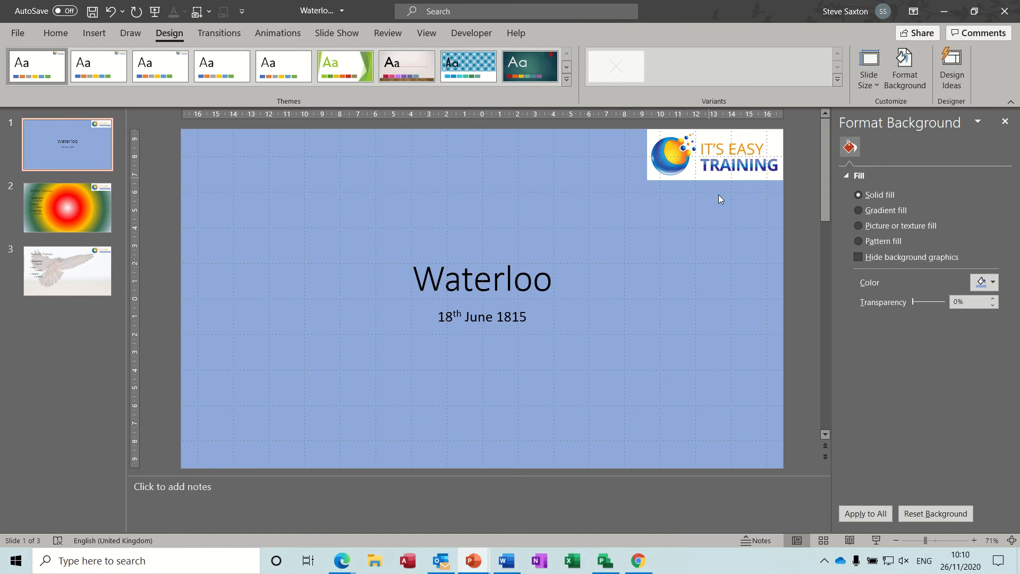
# Hide the background graphics on the title slide, and show them again.
pyautogui.click(858, 257)
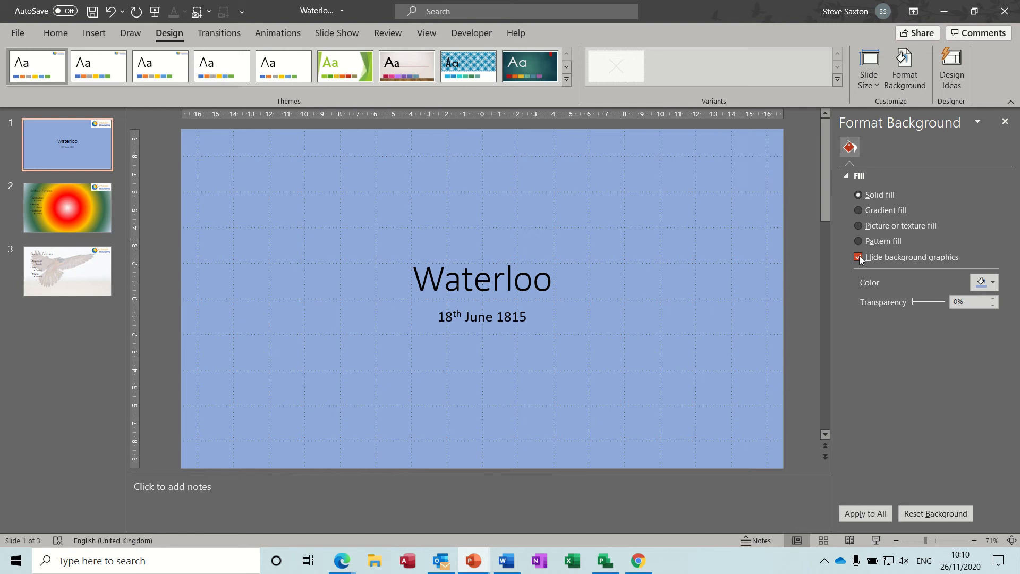
pyautogui.click(858, 257)
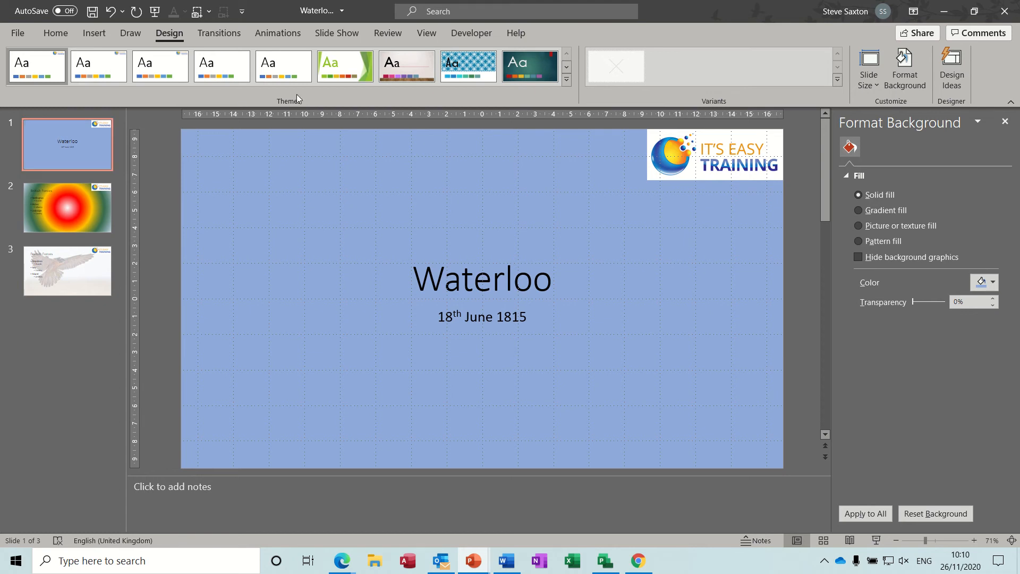
# Apply the teal Ion theme to the presentation and check it on the French Forces slide.
pyautogui.click(566, 80)
pyautogui.scroll(-1, 566, 81)
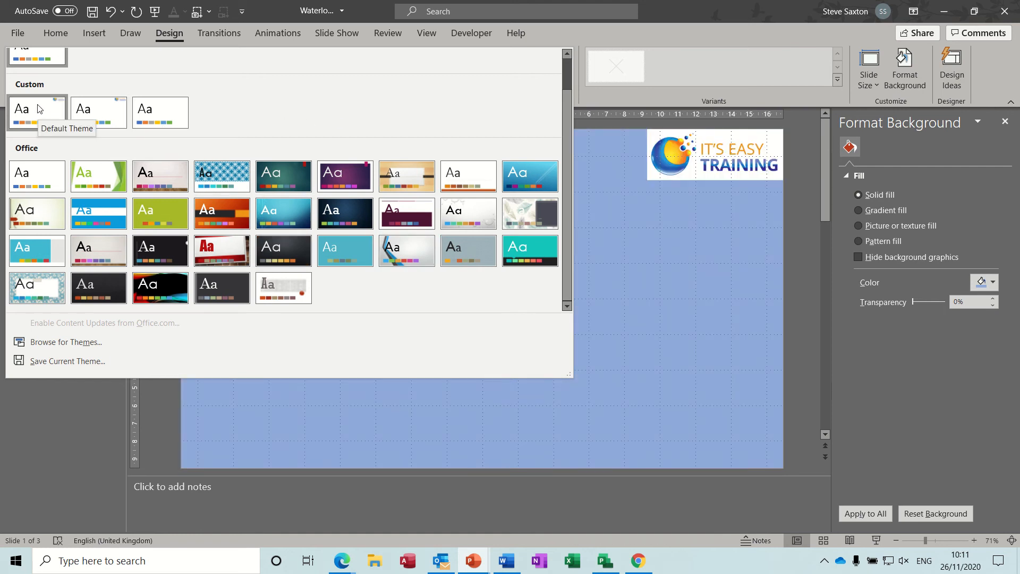
pyautogui.click(276, 181)
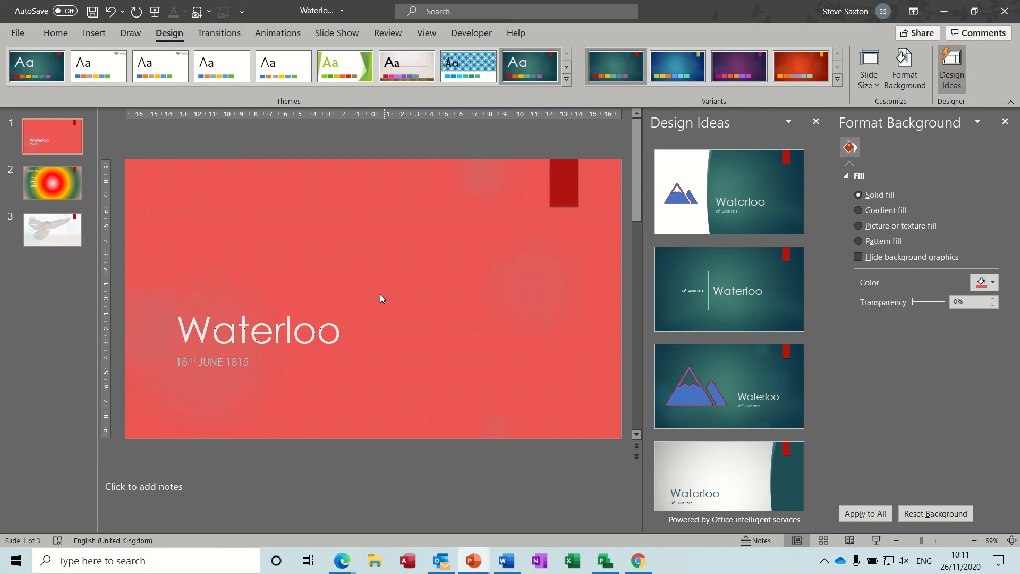
pyautogui.click(59, 232)
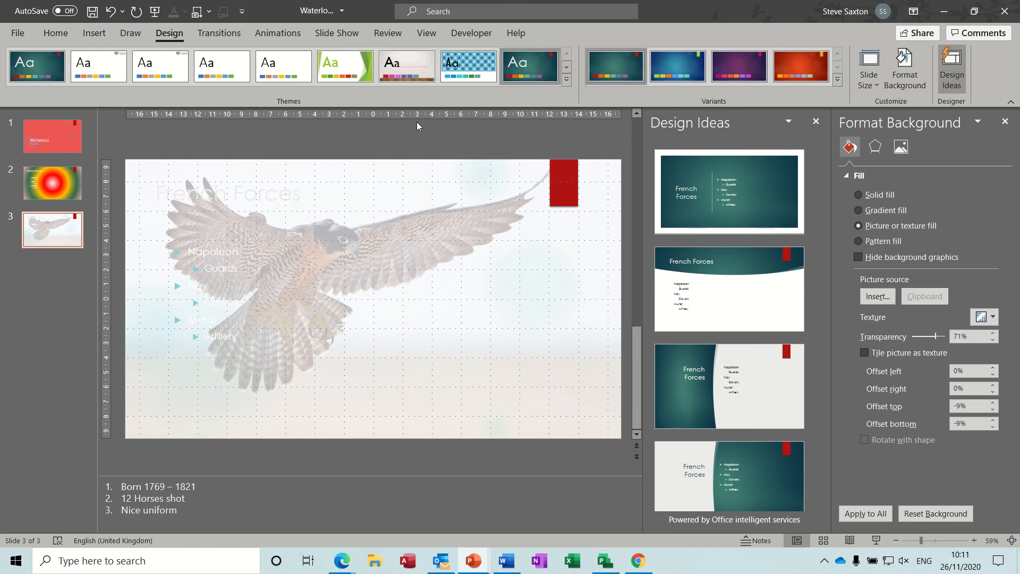
# Switch the presentation to the plain white Office theme and return to the title slide with the design suggestions and background settings closed.
pyautogui.click(566, 80)
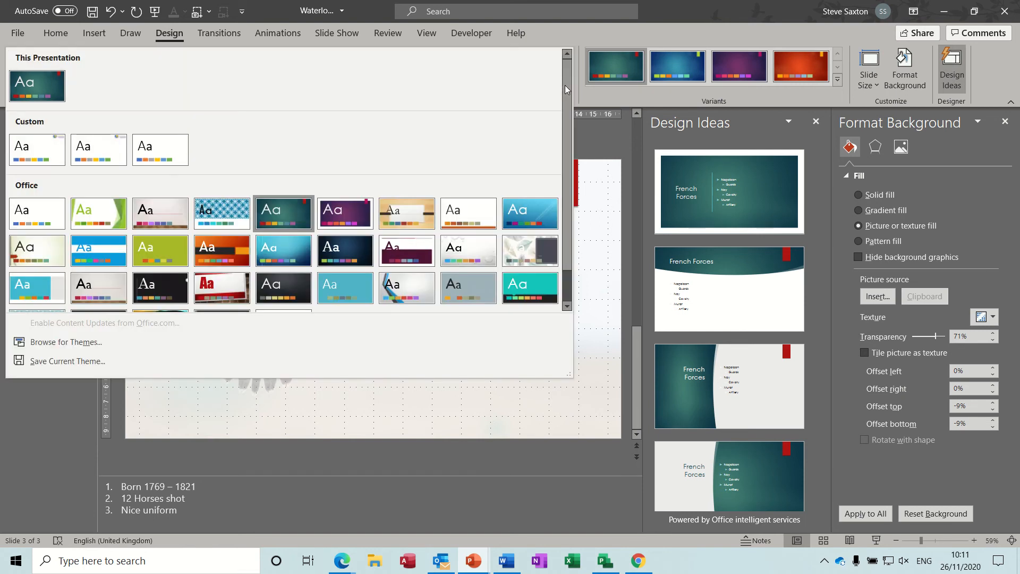
pyautogui.click(29, 212)
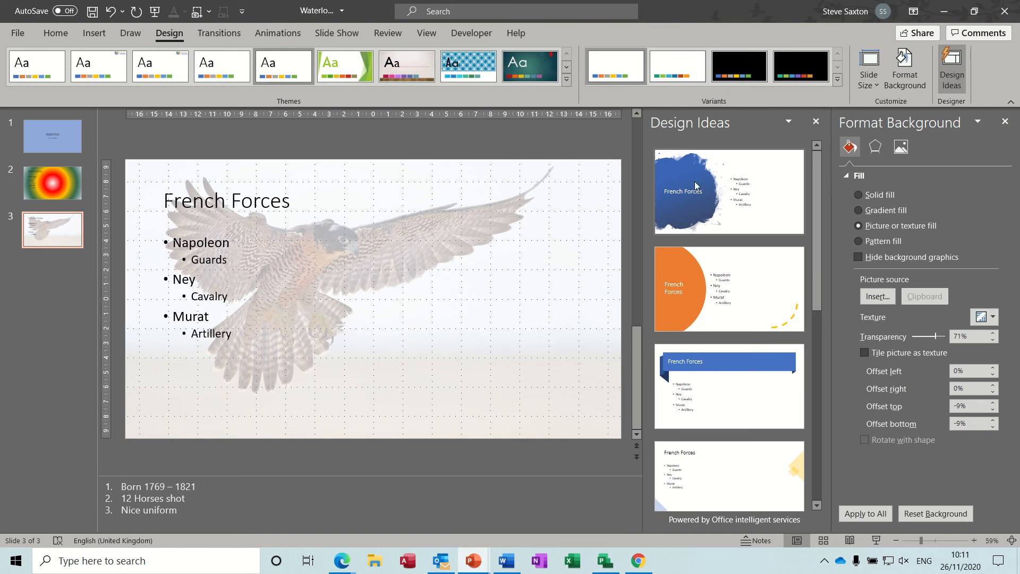
pyautogui.click(79, 181)
pyautogui.click(76, 142)
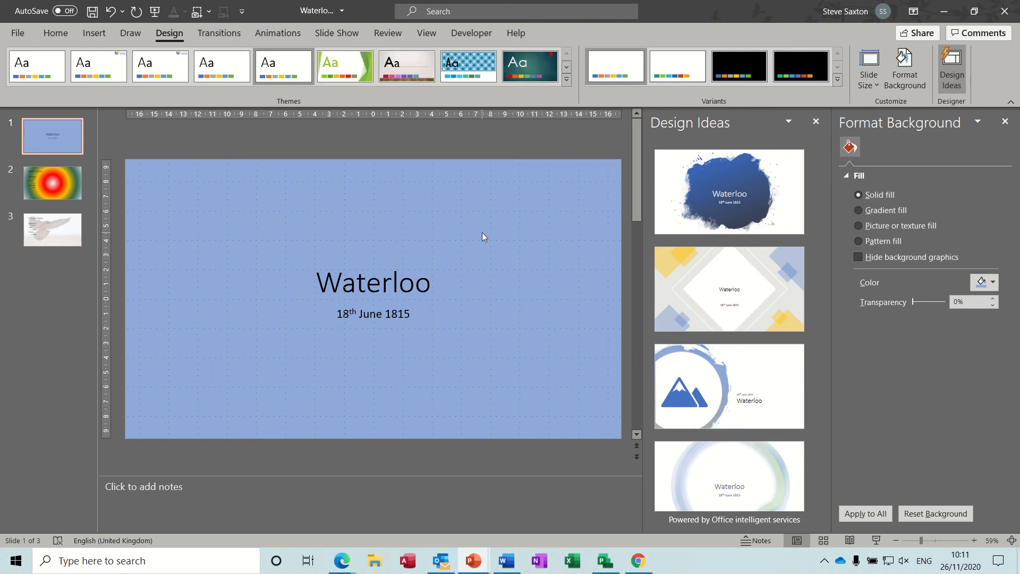
pyautogui.click(816, 123)
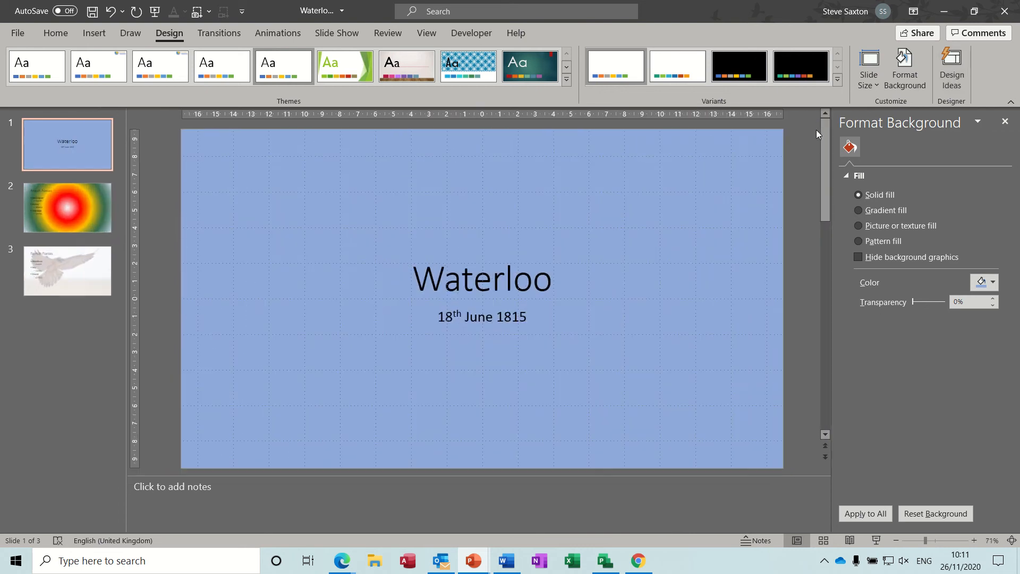
pyautogui.click(1005, 123)
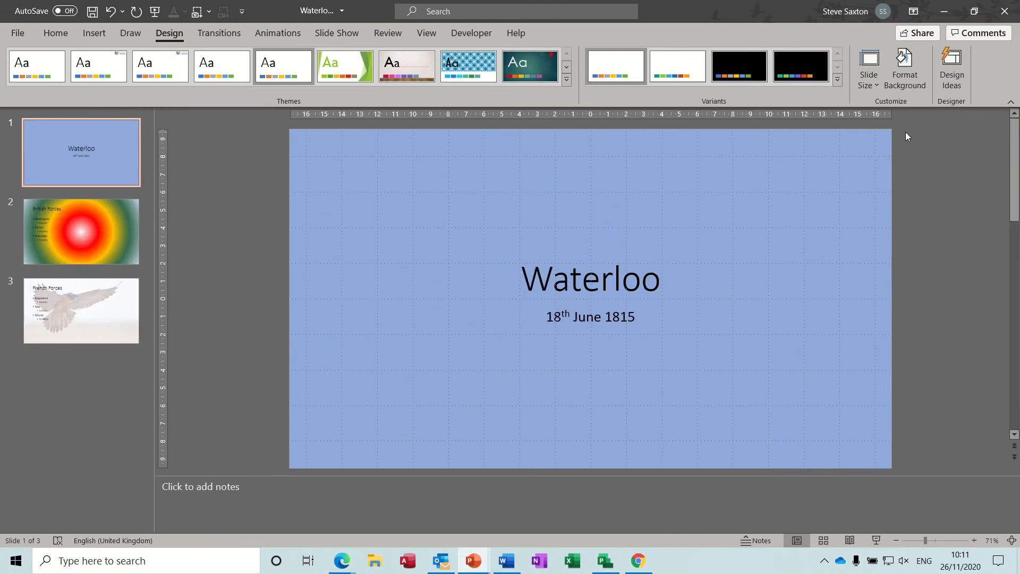
# Reset the title slide's background and apply the reset background to all slides.
pyautogui.click(910, 64)
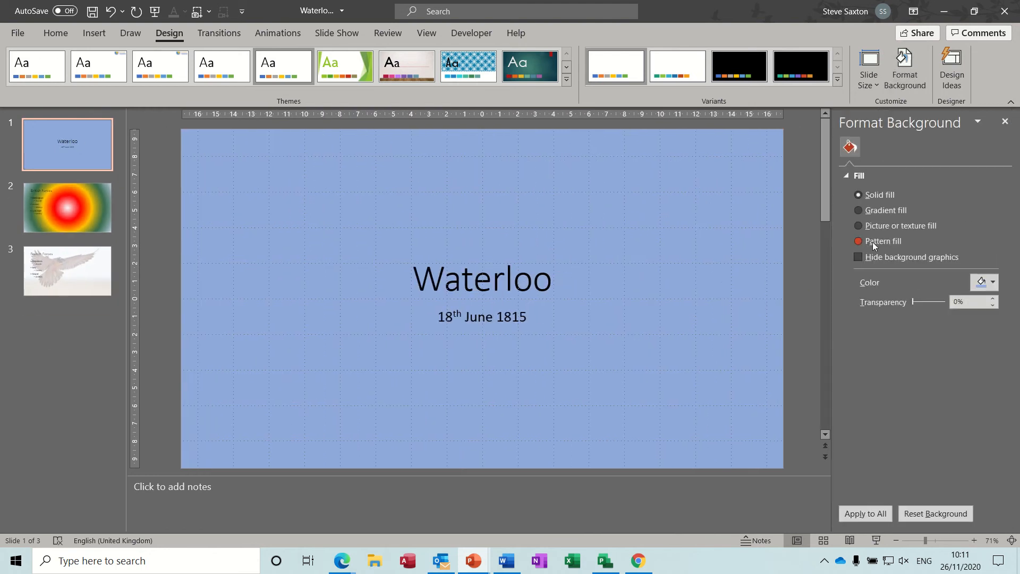
pyautogui.click(926, 514)
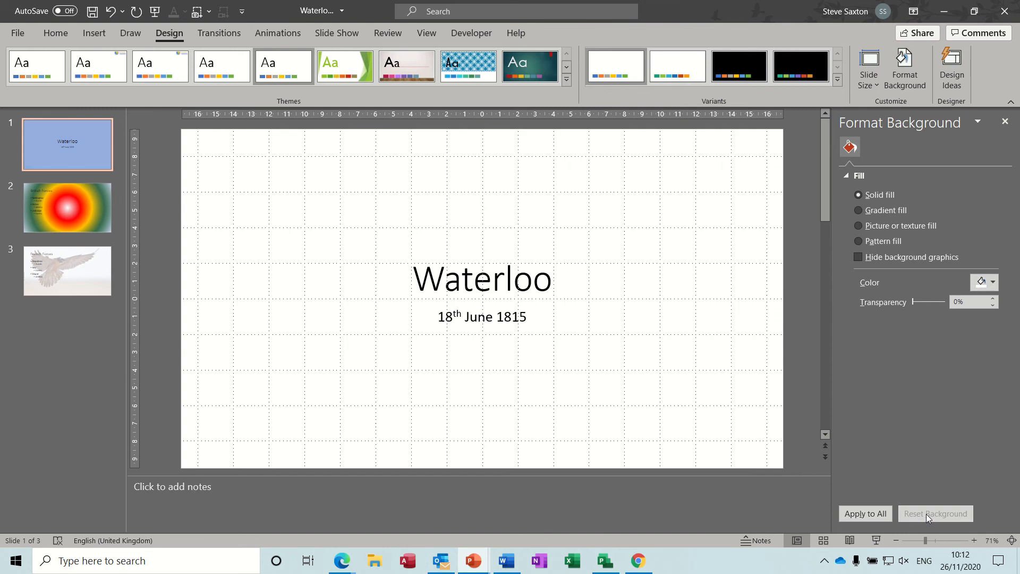
pyautogui.click(867, 514)
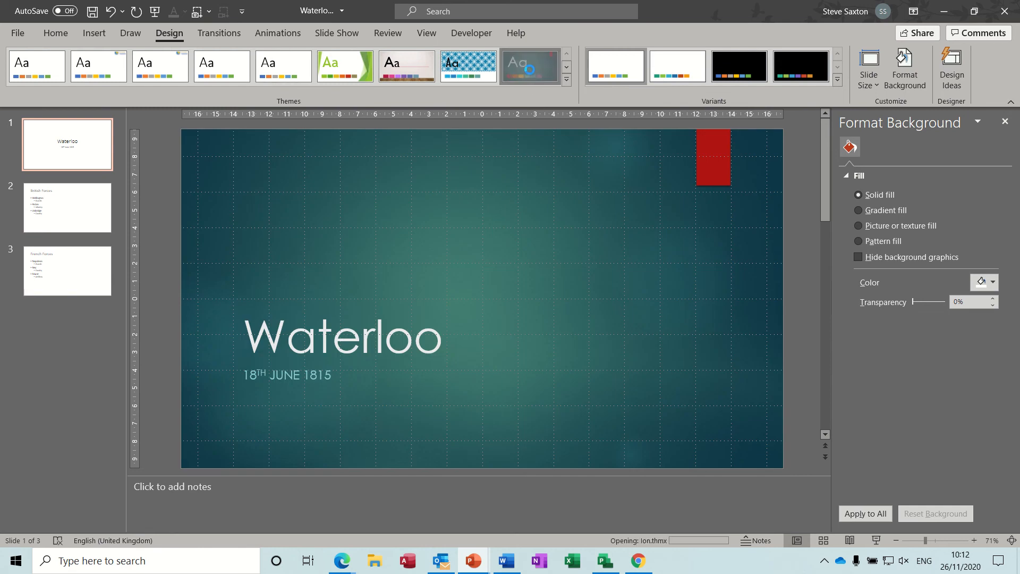
# Apply the teal Ion theme to all slides, and close the design suggestions and background settings.
pyautogui.click(530, 69)
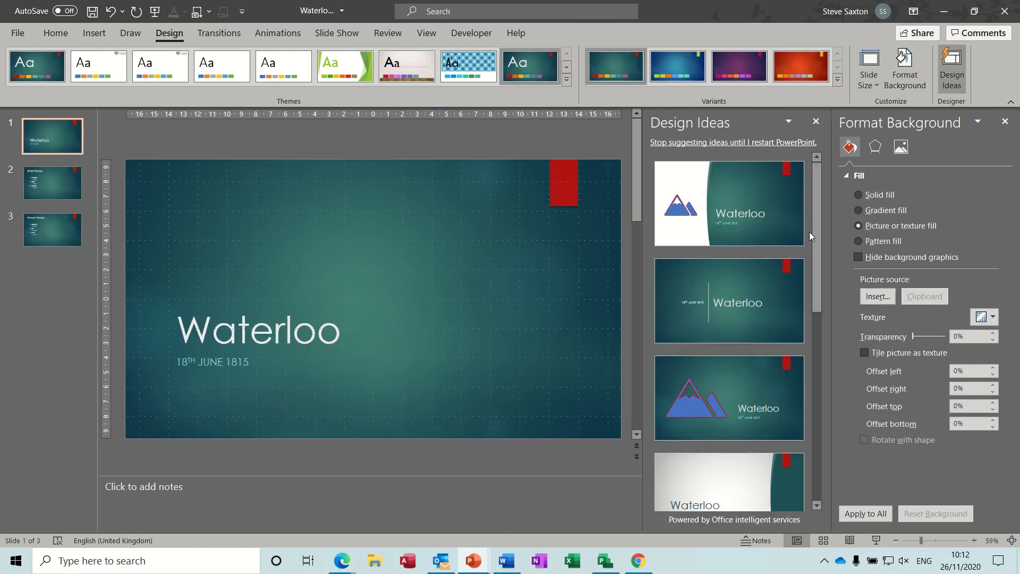
pyautogui.moveTo(817, 236); pyautogui.dragTo(802, 207)
pyautogui.click(816, 122)
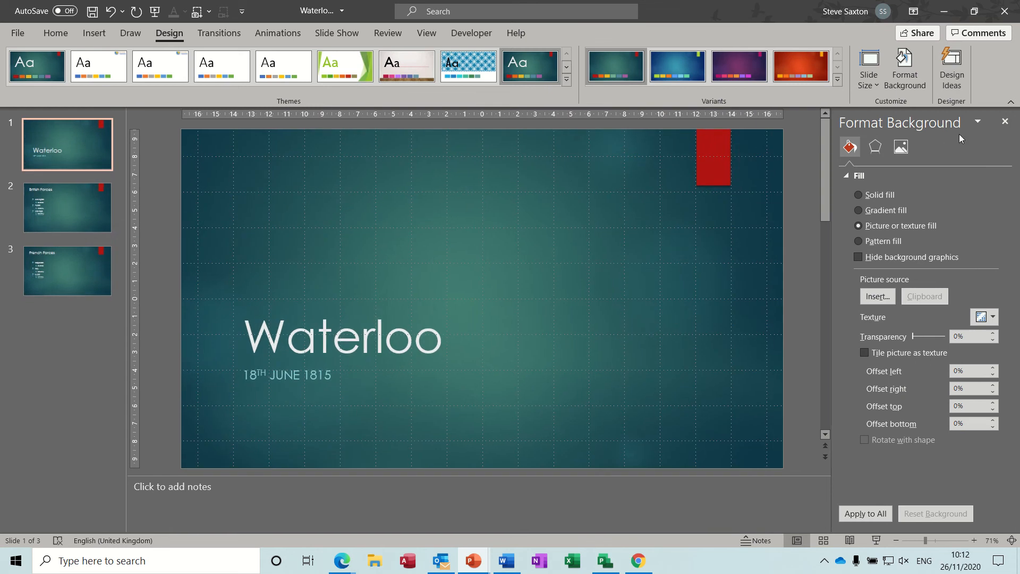
pyautogui.click(1003, 123)
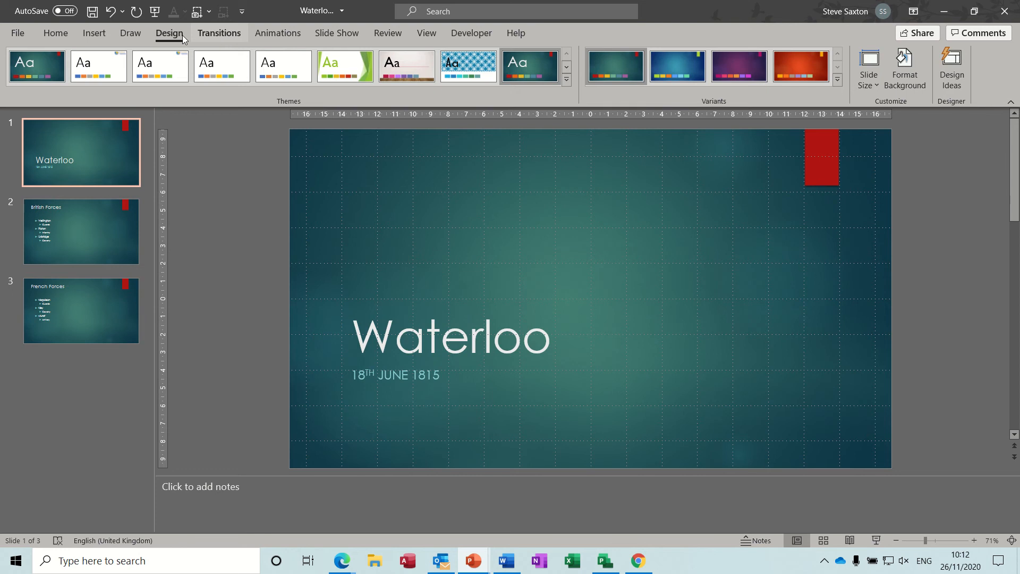
pyautogui.click(58, 34)
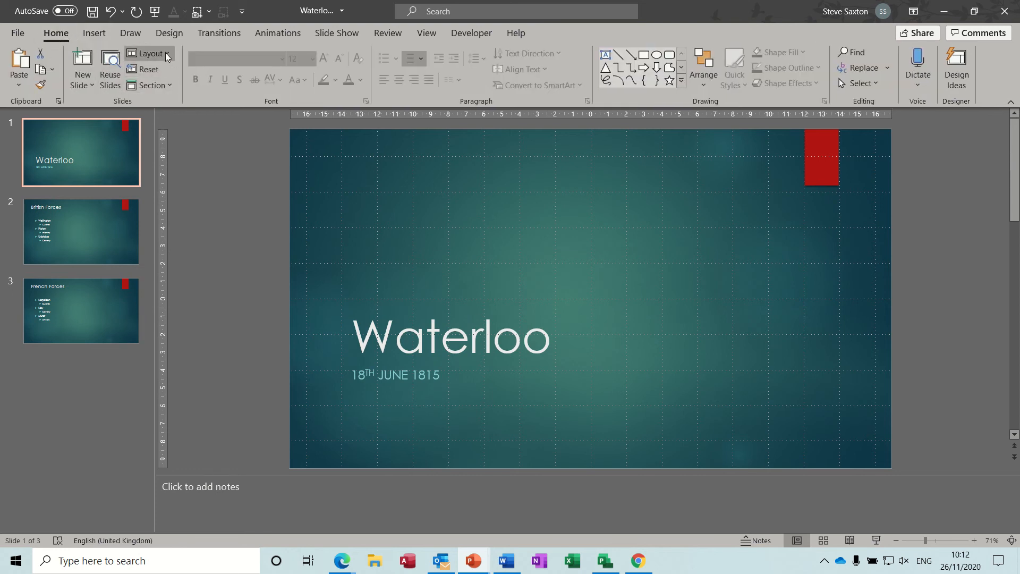
pyautogui.click(94, 33)
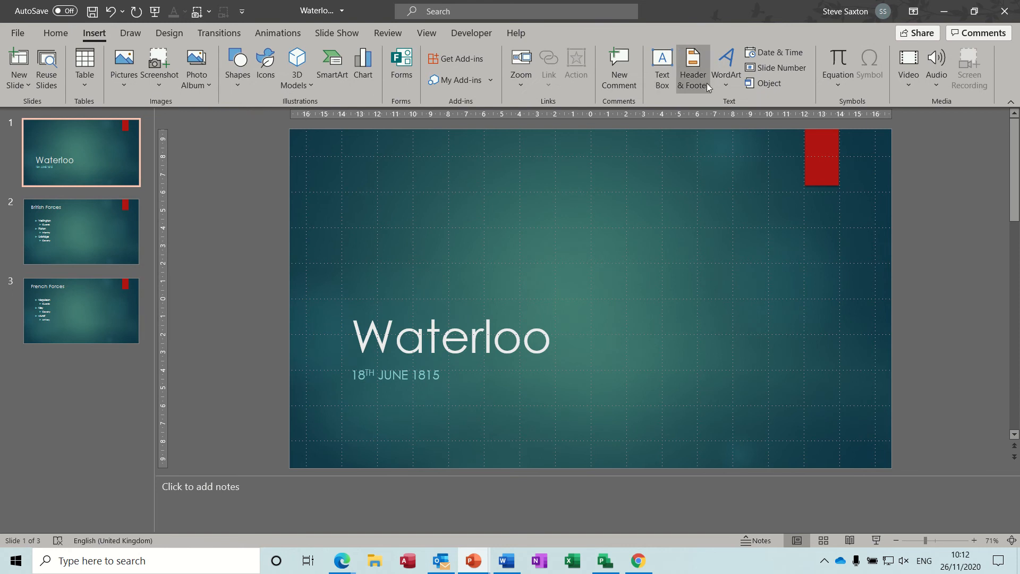
pyautogui.click(126, 37)
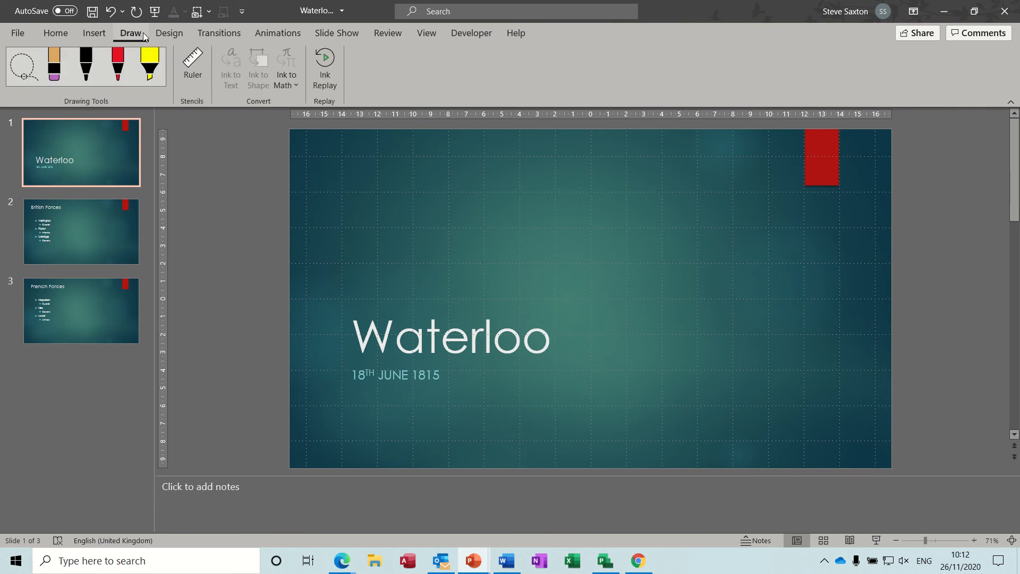
# Try the Fracture, Origami, Airplane and Vortex transitions in turn on the title slide.
pyautogui.click(174, 32)
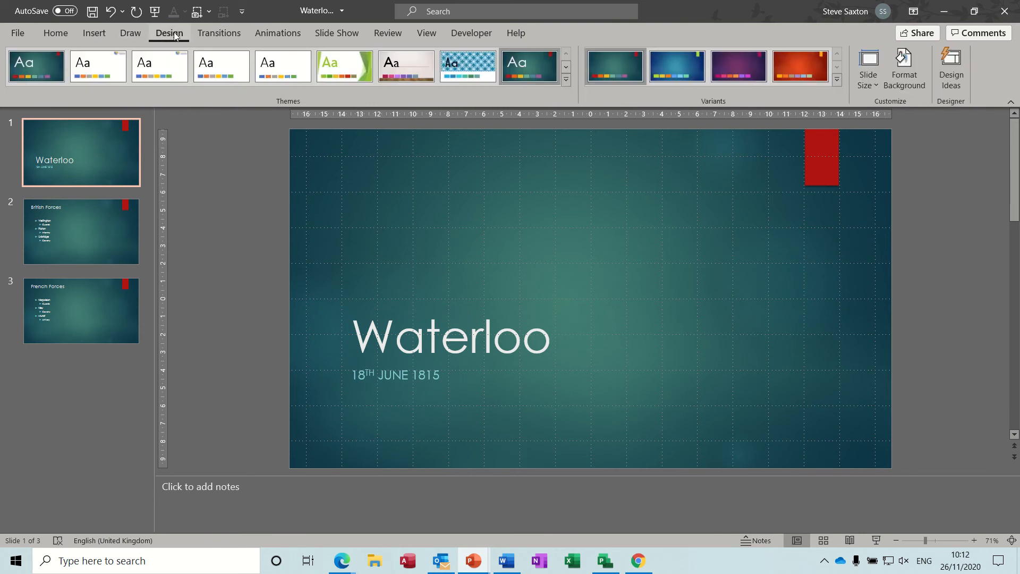
pyautogui.click(215, 33)
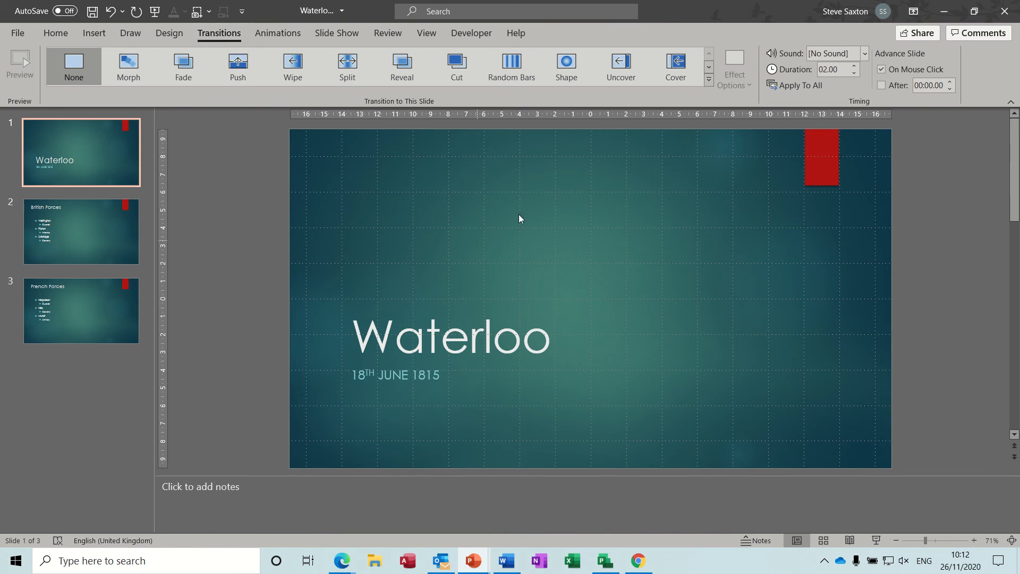
pyautogui.click(709, 81)
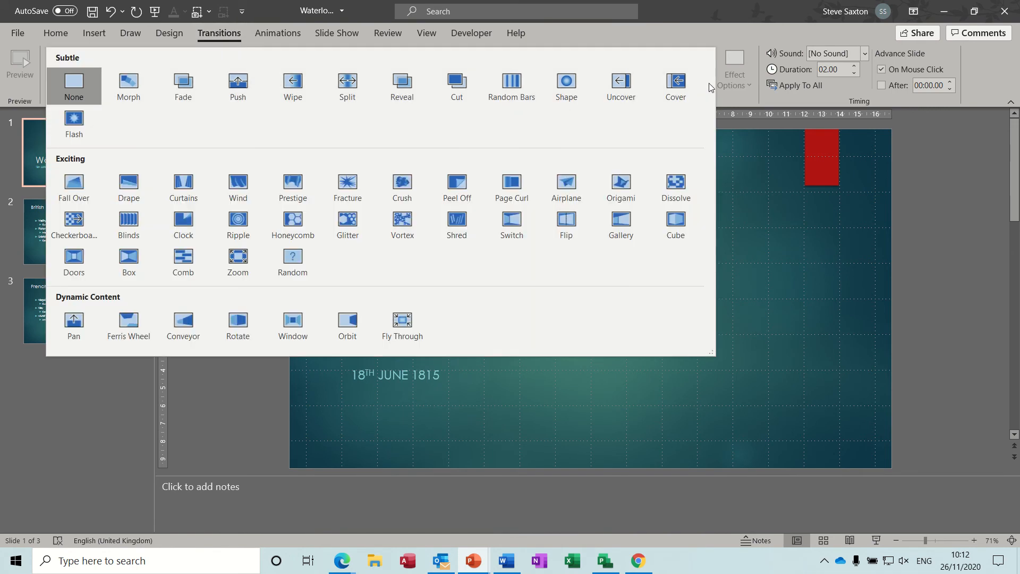
pyautogui.click(352, 180)
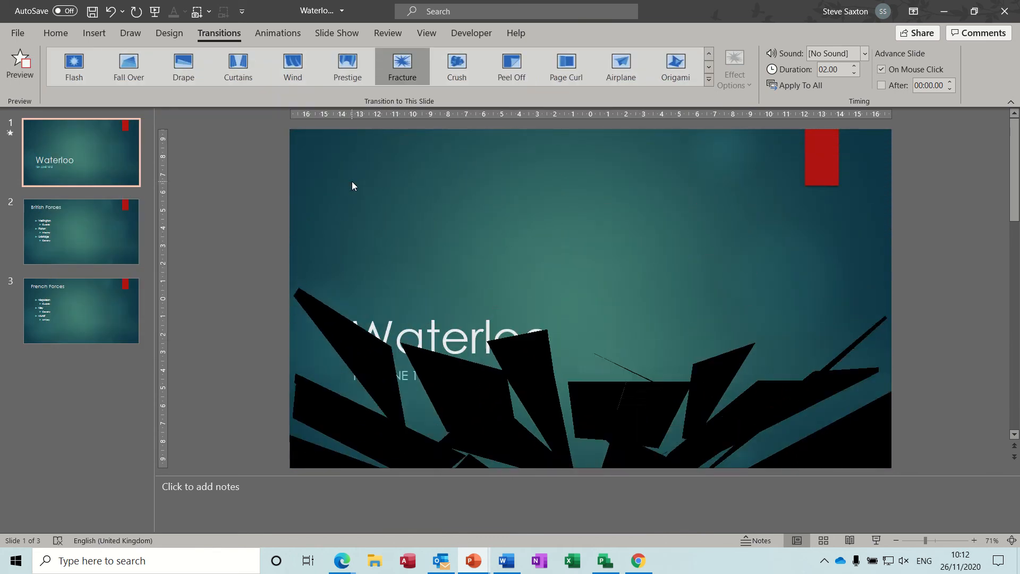
pyautogui.click(675, 63)
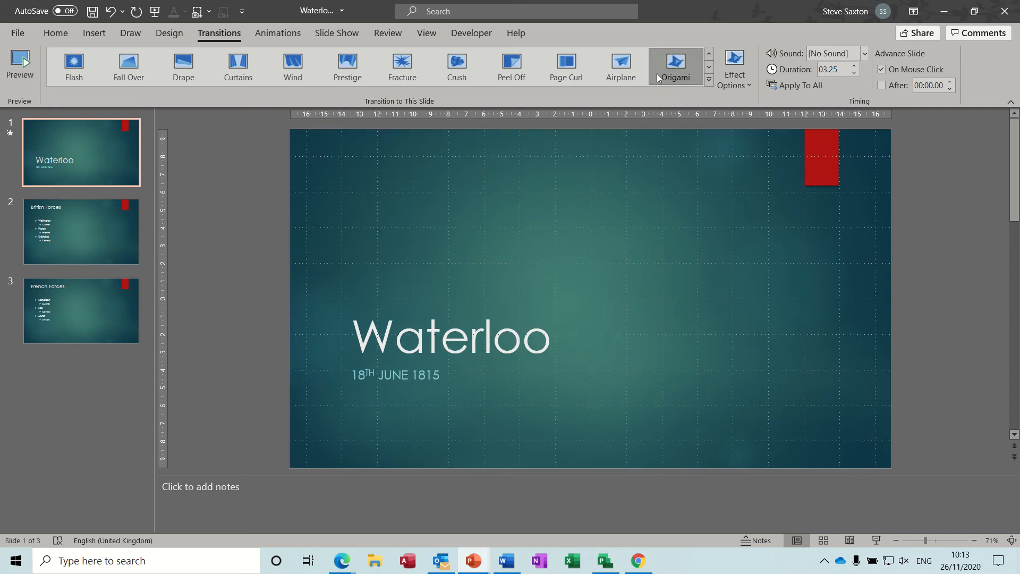
pyautogui.click(625, 68)
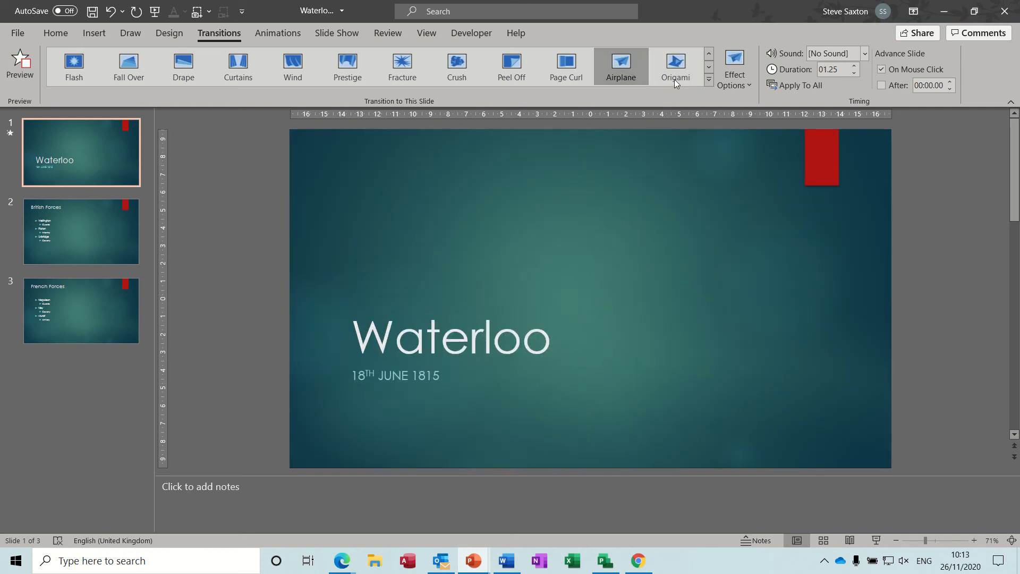
pyautogui.click(709, 82)
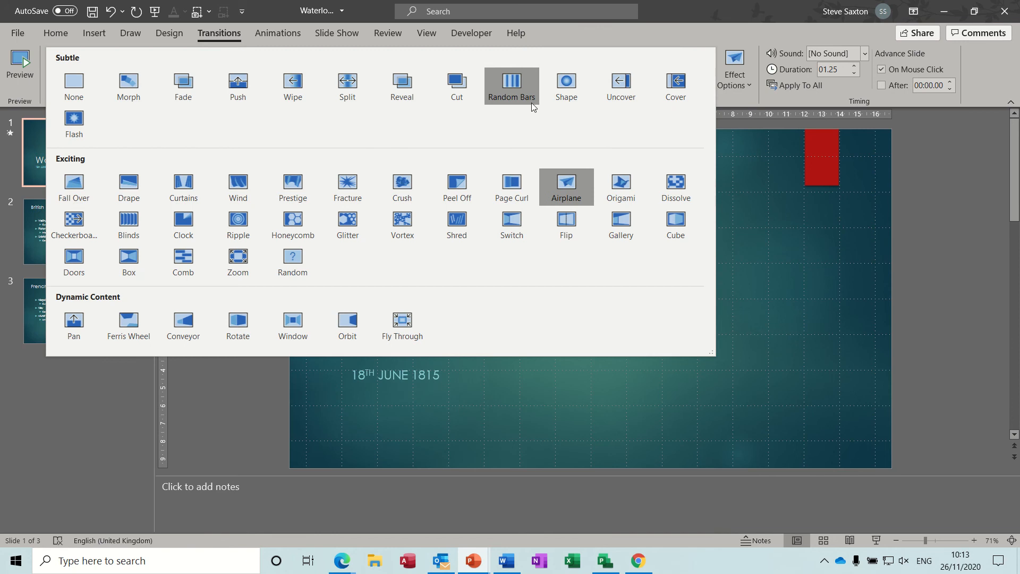
pyautogui.click(400, 224)
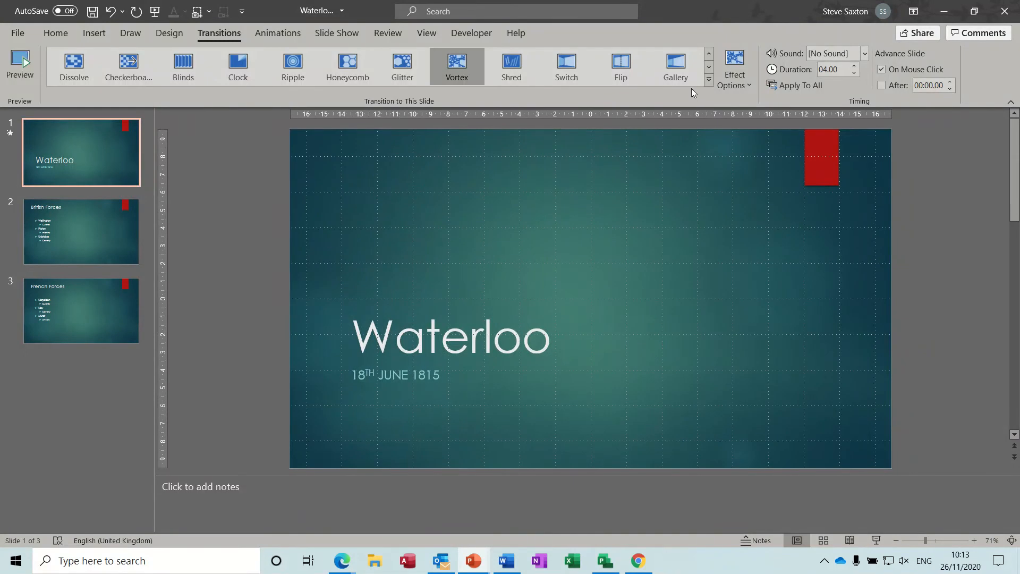
# Apply the Dissolve transition to all slides of the presentation.
pyautogui.click(711, 84)
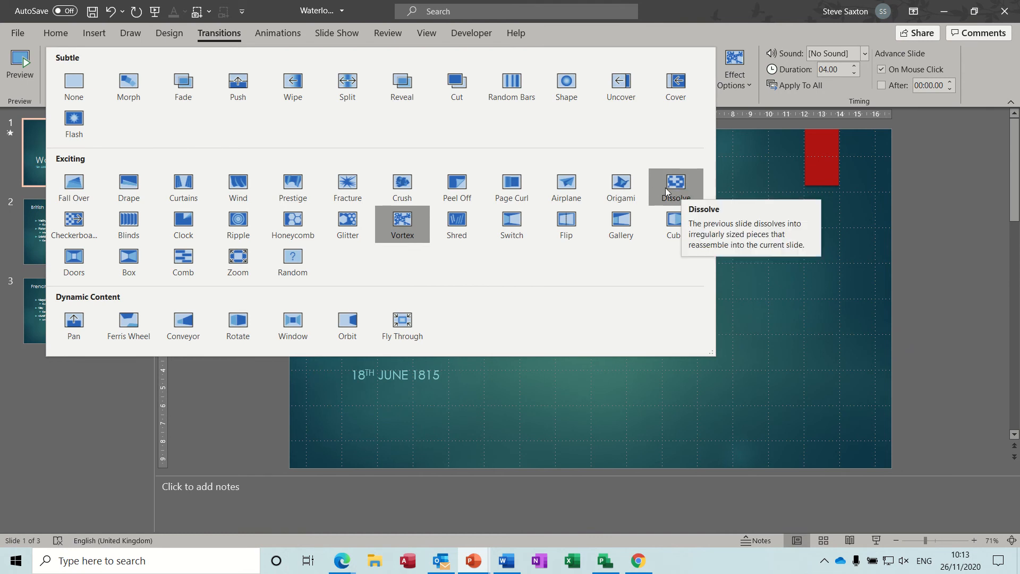
pyautogui.click(668, 191)
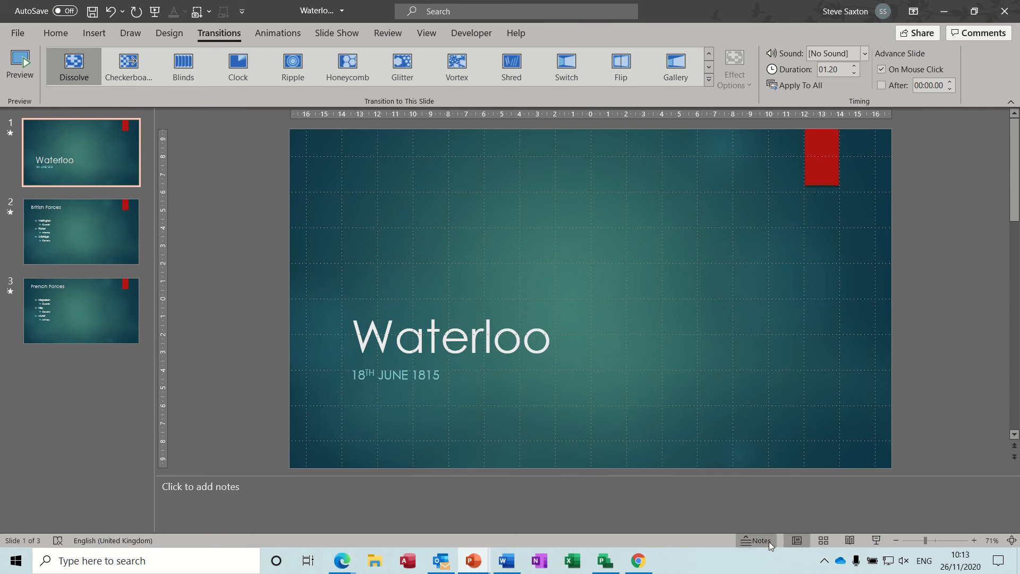
# View the presentation in Slide Sorter, Normal and Reading views, advance to the British Forces slide, and return to Slide Sorter view.
pyautogui.click(822, 541)
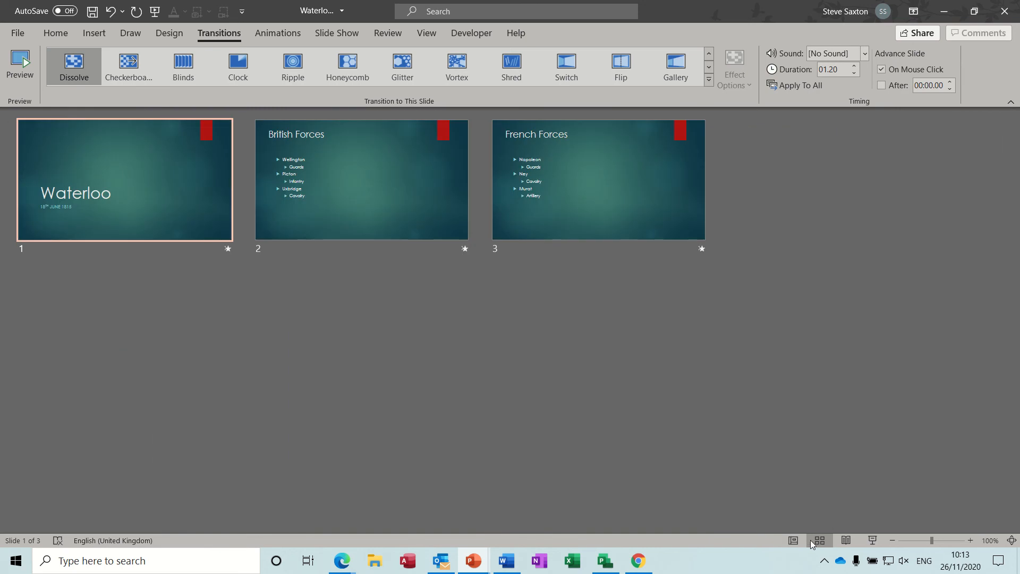
pyautogui.click(794, 540)
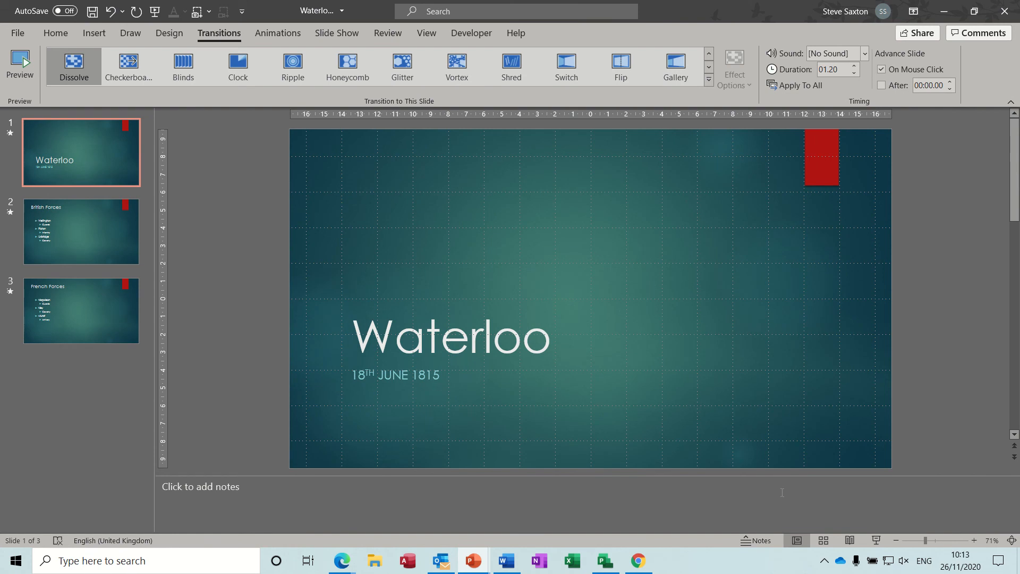
pyautogui.click(850, 539)
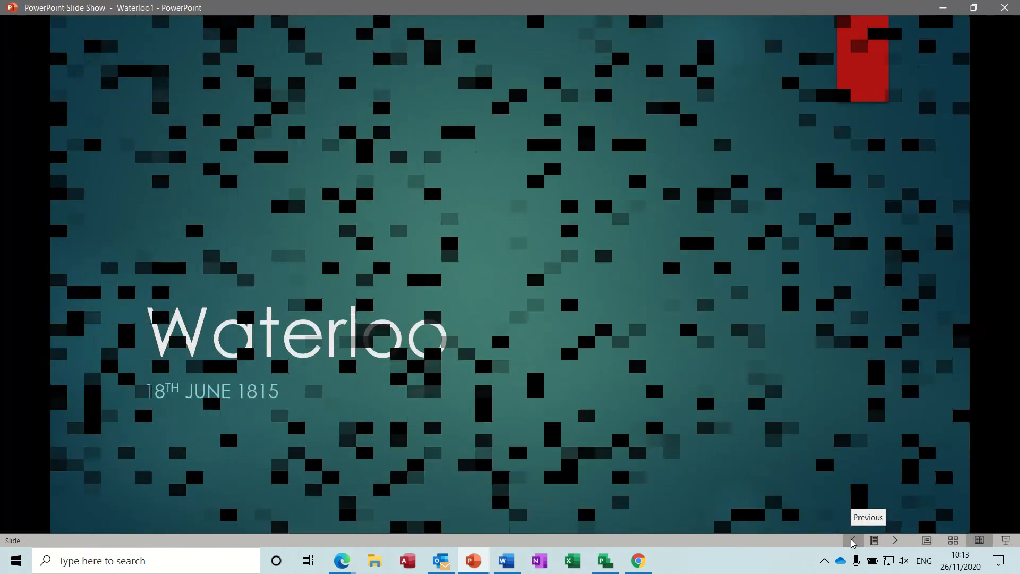
pyautogui.click(893, 542)
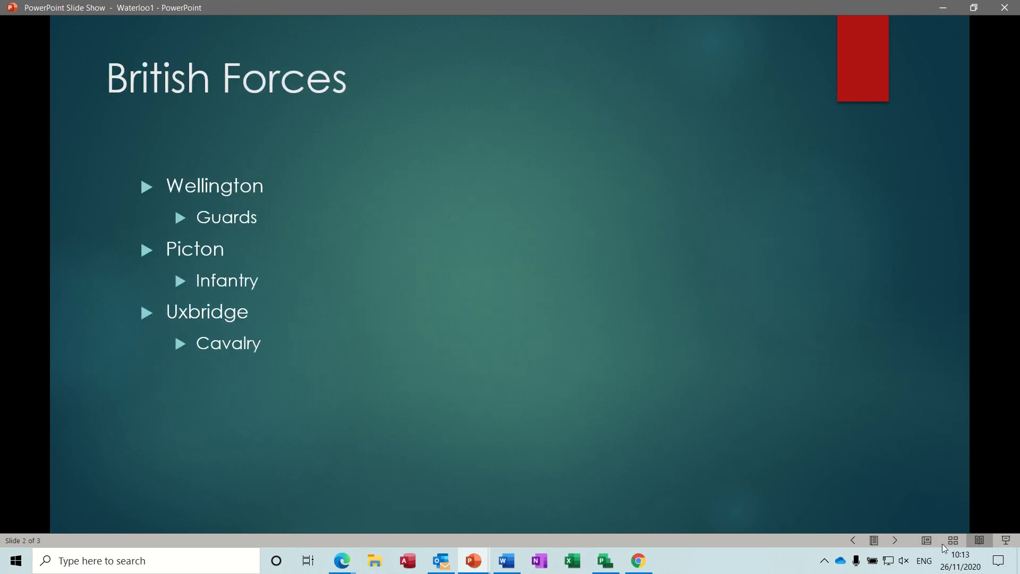
pyautogui.click(953, 541)
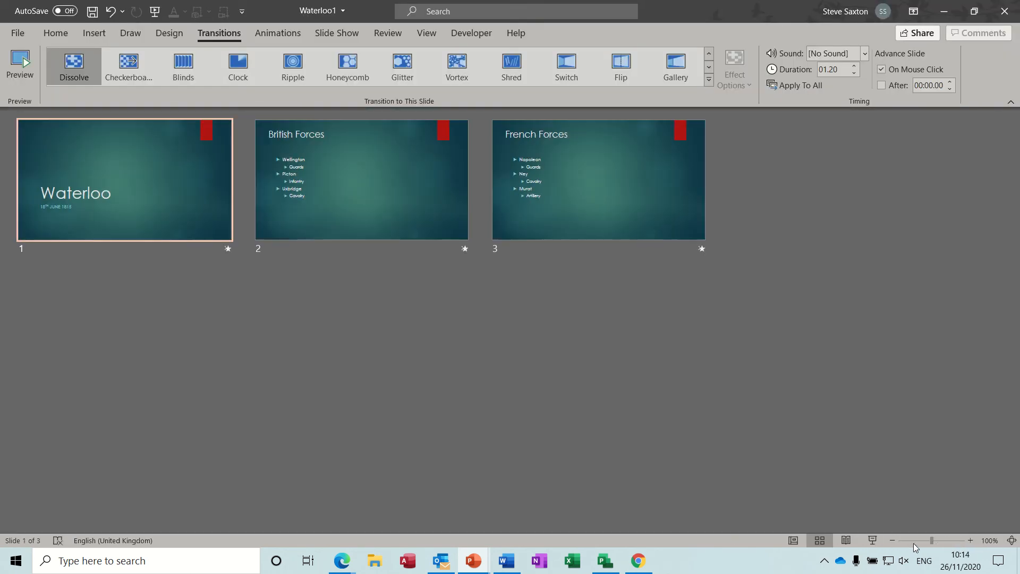
# Play the full-screen slide show from the title slide through all slides and exit it at the end.
pyautogui.click(873, 541)
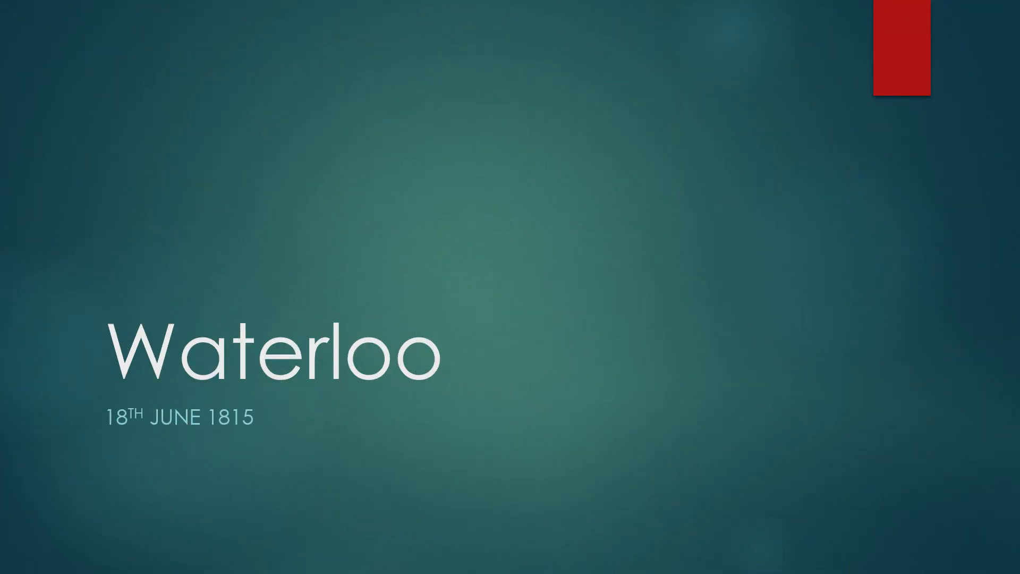
pyautogui.press('Right')
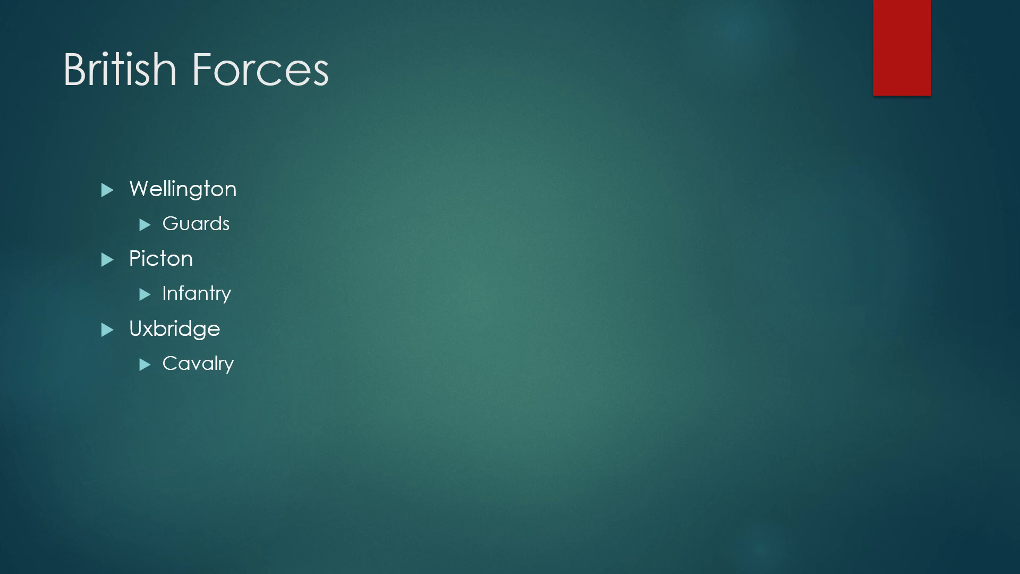
pyautogui.press('Right')
pyautogui.press('Right')
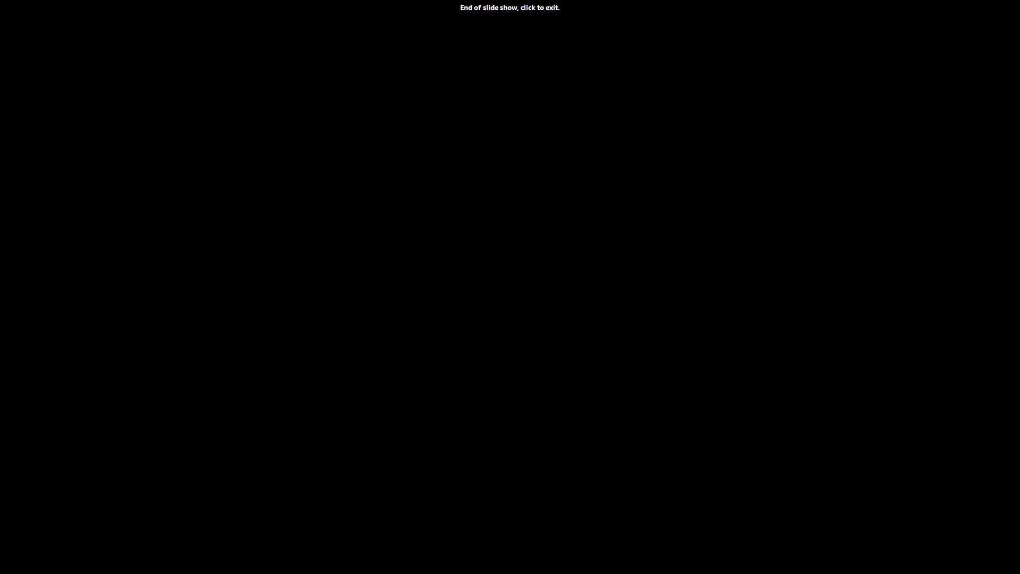
pyautogui.press('Right')
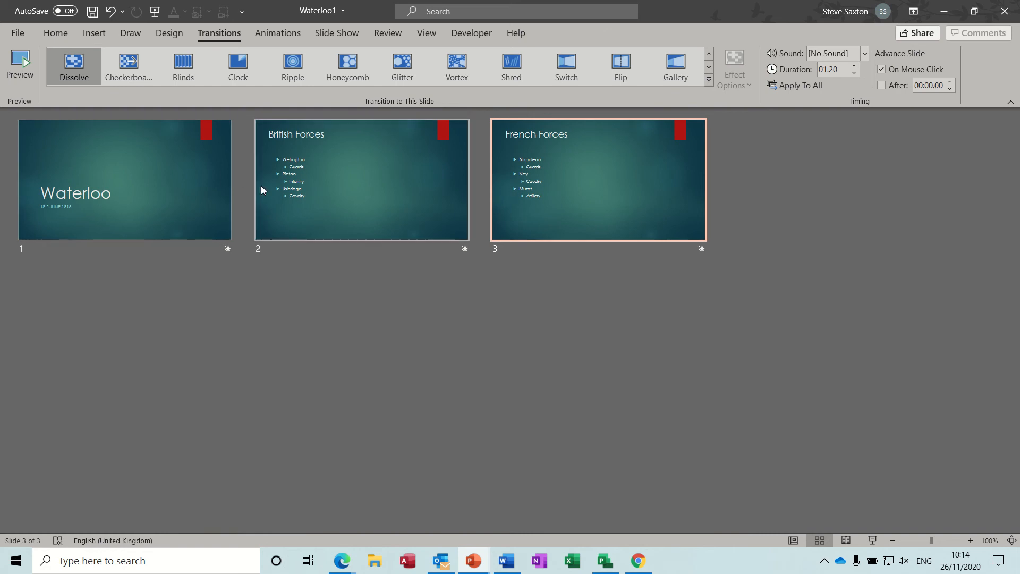
# Open the title slide in Normal view and collapse the notes area beneath it.
pyautogui.doubleClick(141, 165)
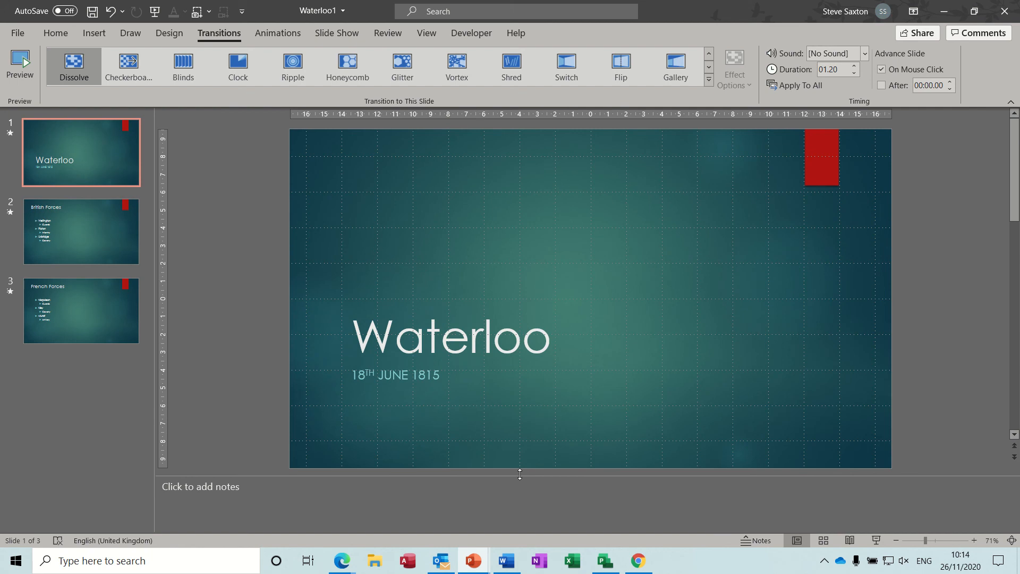
pyautogui.moveTo(520, 474); pyautogui.dragTo(518, 533)
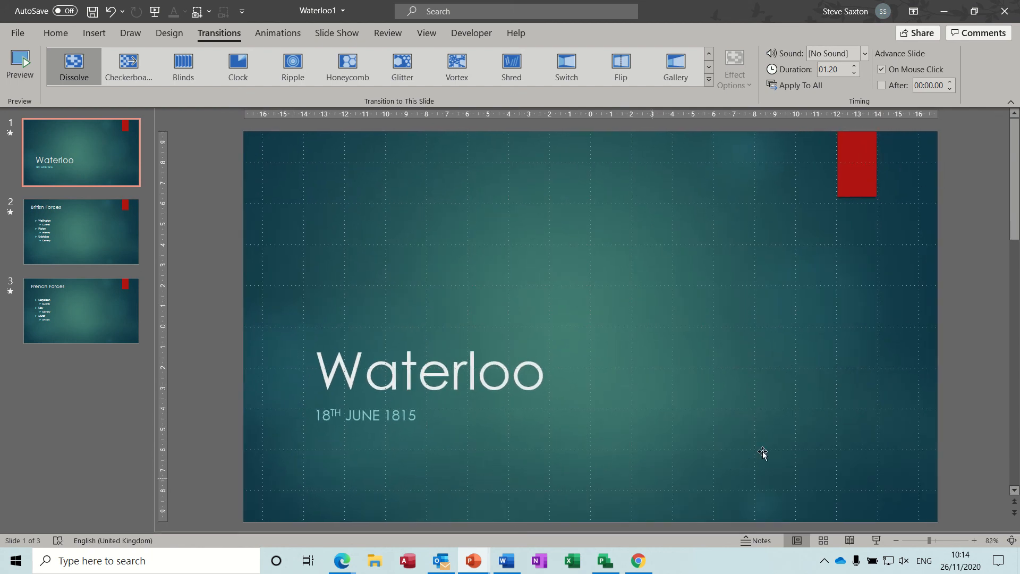